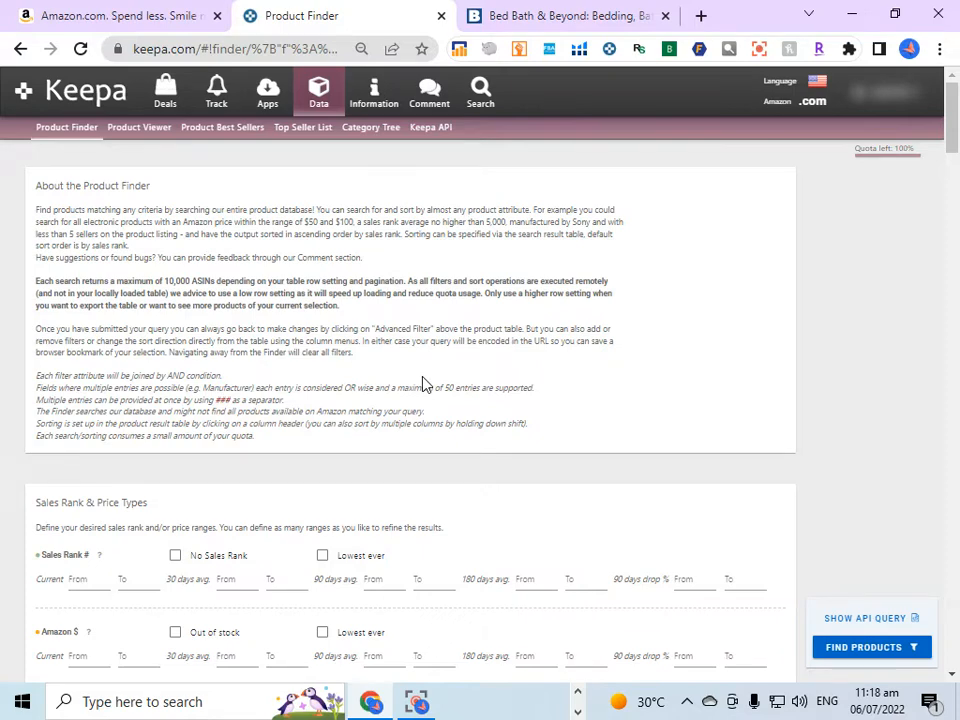
# Step: Switch to the Bed Bath & Beyond site and open all deals of the 4th of July sale
pyautogui.click(580, 16)
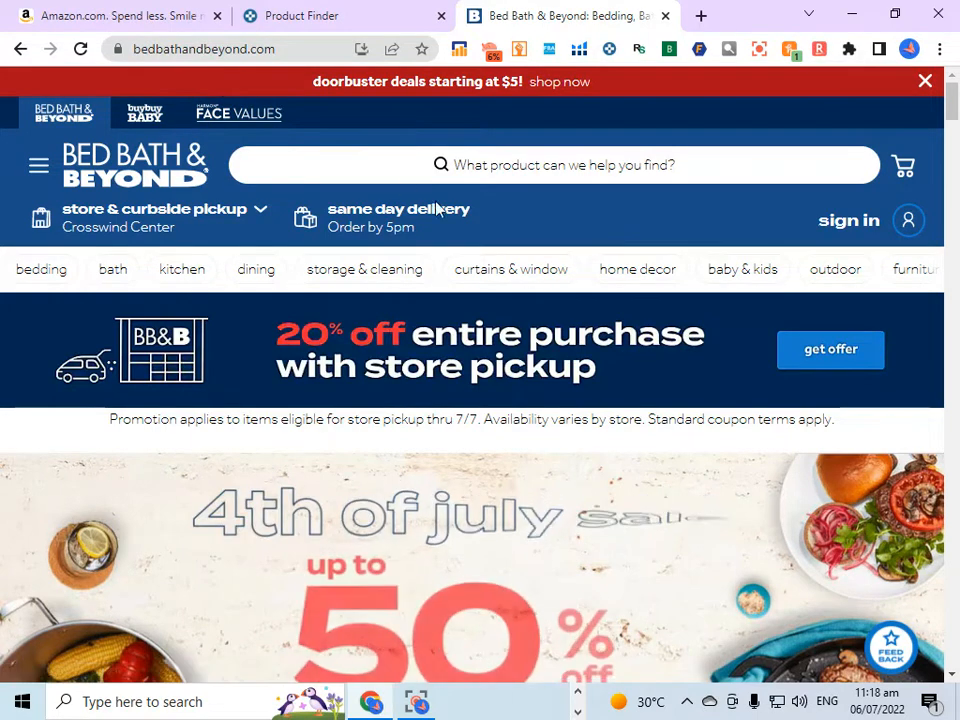
pyautogui.scroll(-2, 543, 427)
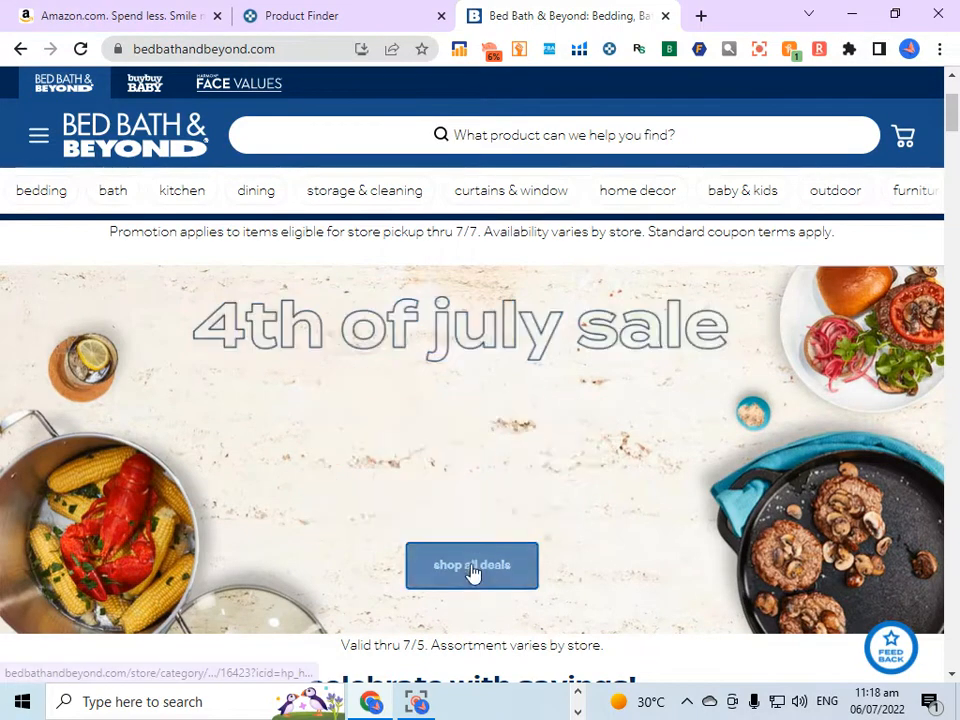
pyautogui.click(475, 567)
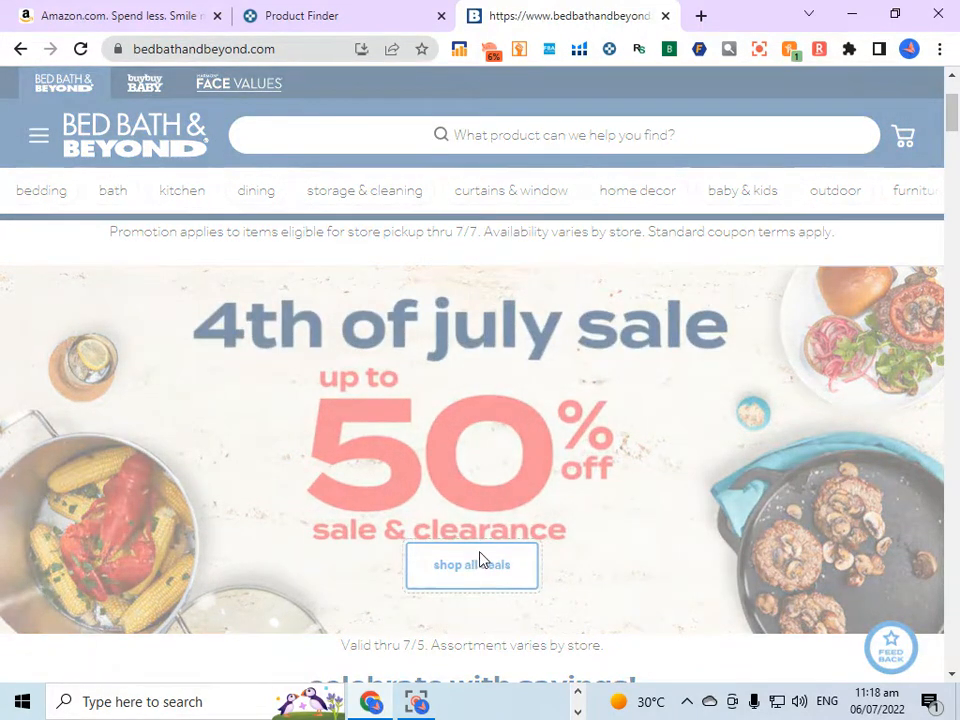
# Step: Expand the Brand filter on the Shop All Deals page and copy the brand name Our Table
pyautogui.scroll(-5, 330, 400)
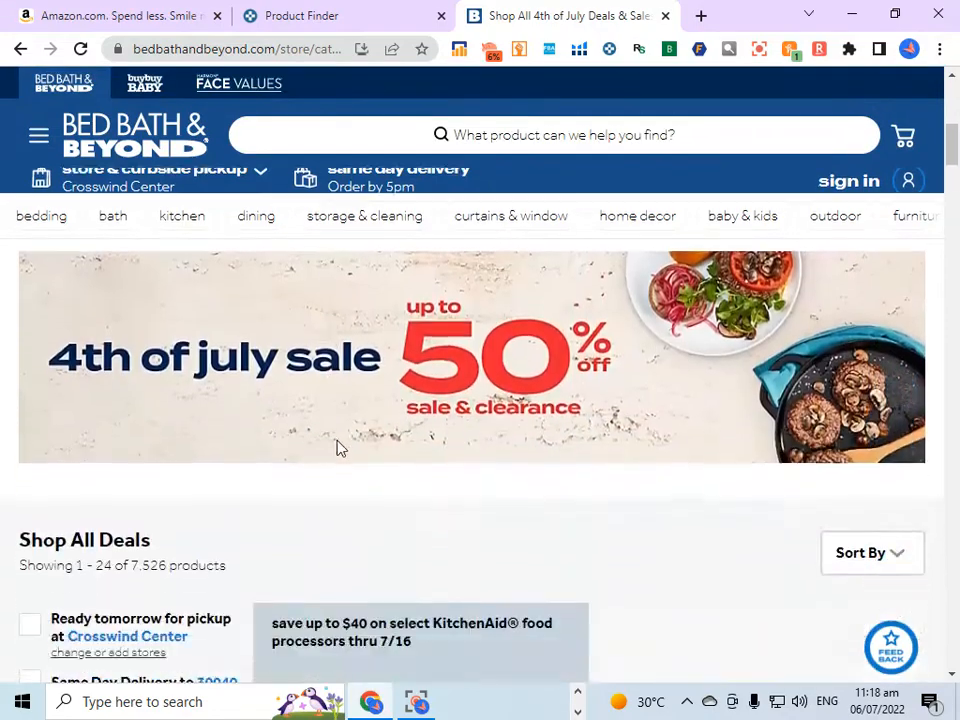
pyautogui.scroll(-5, 350, 440)
pyautogui.scroll(-2, 80, 392)
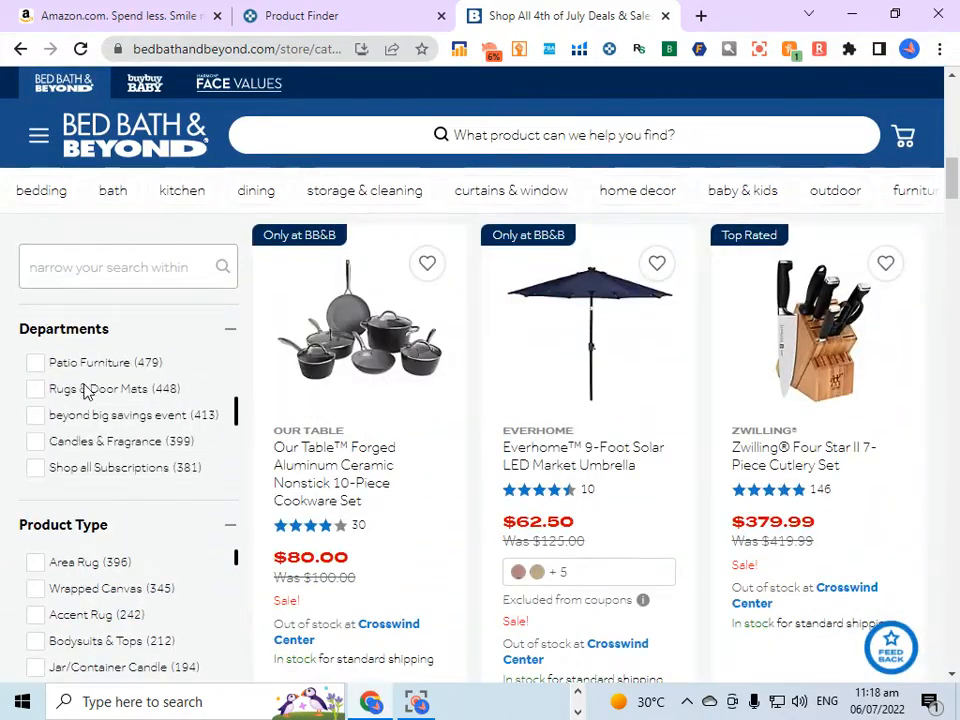
pyautogui.scroll(-2, 87, 392)
pyautogui.scroll(-6, 304, 467)
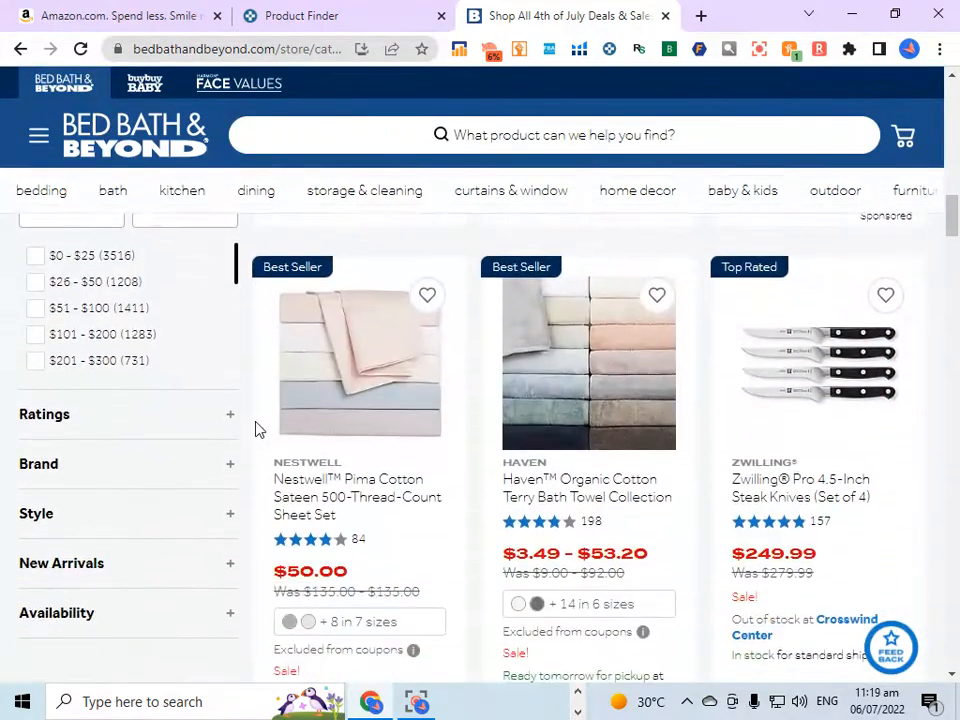
pyautogui.scroll(-1, 256, 428)
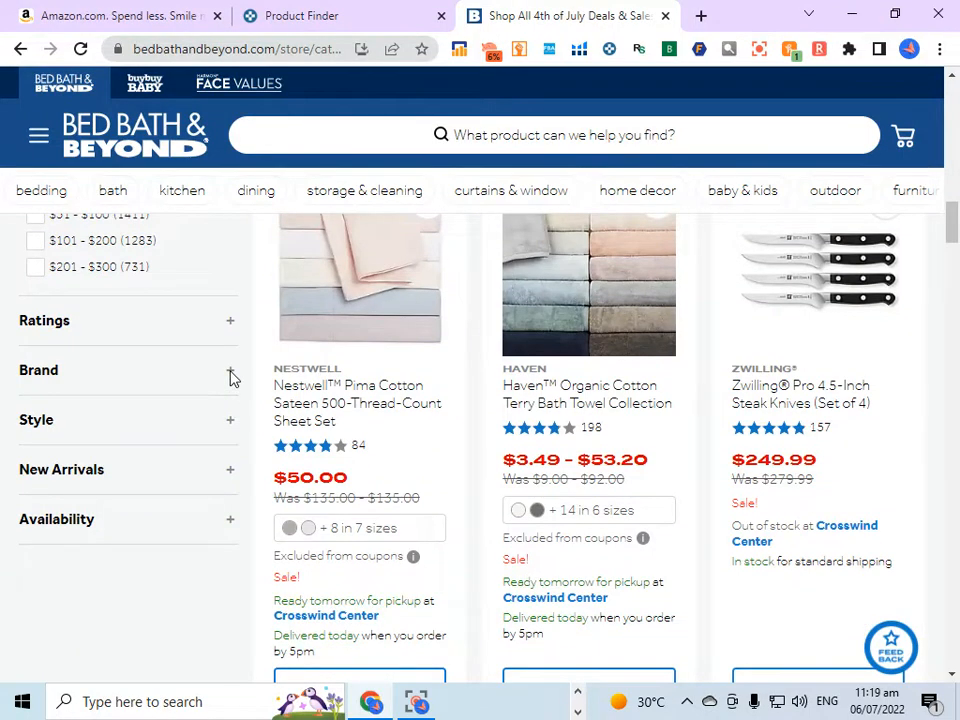
pyautogui.click(230, 372)
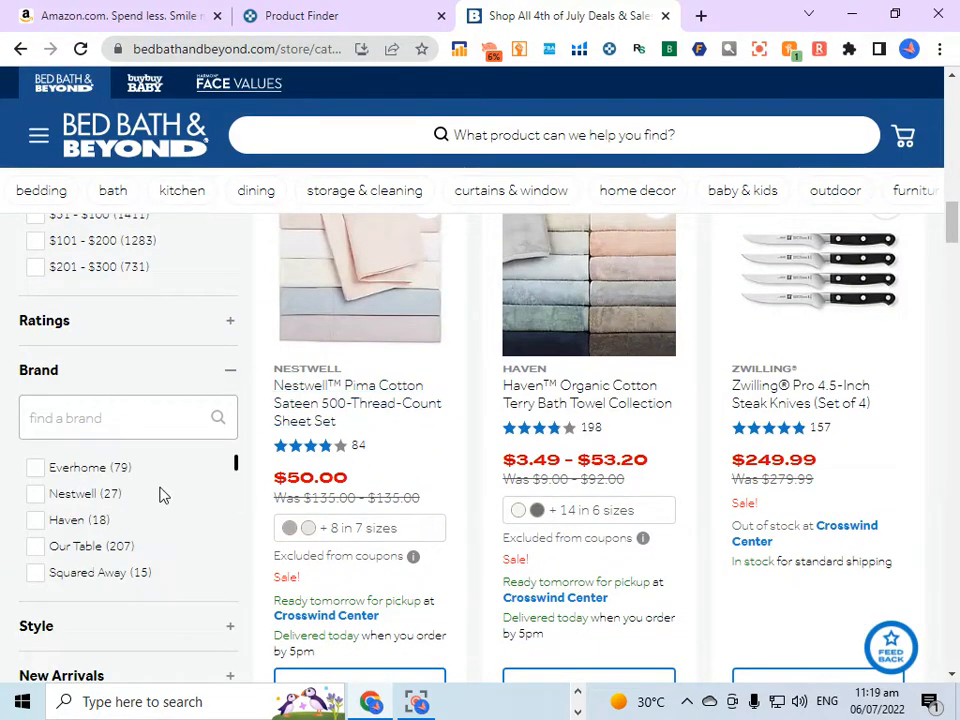
pyautogui.scroll(-2, 429, 467)
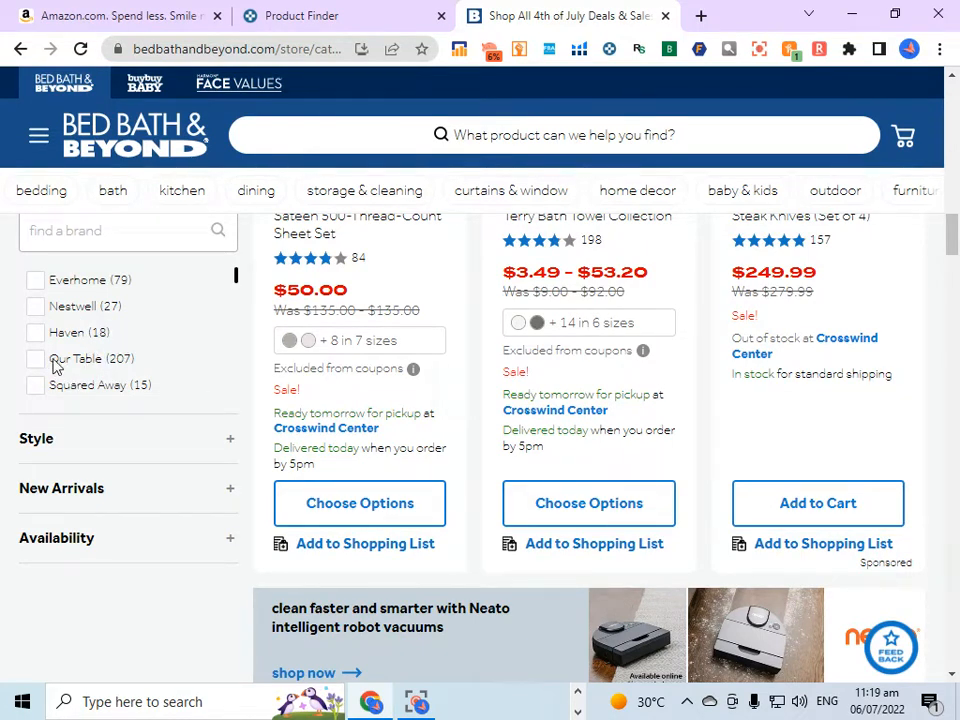
pyautogui.moveTo(53, 362); pyautogui.dragTo(99, 365)
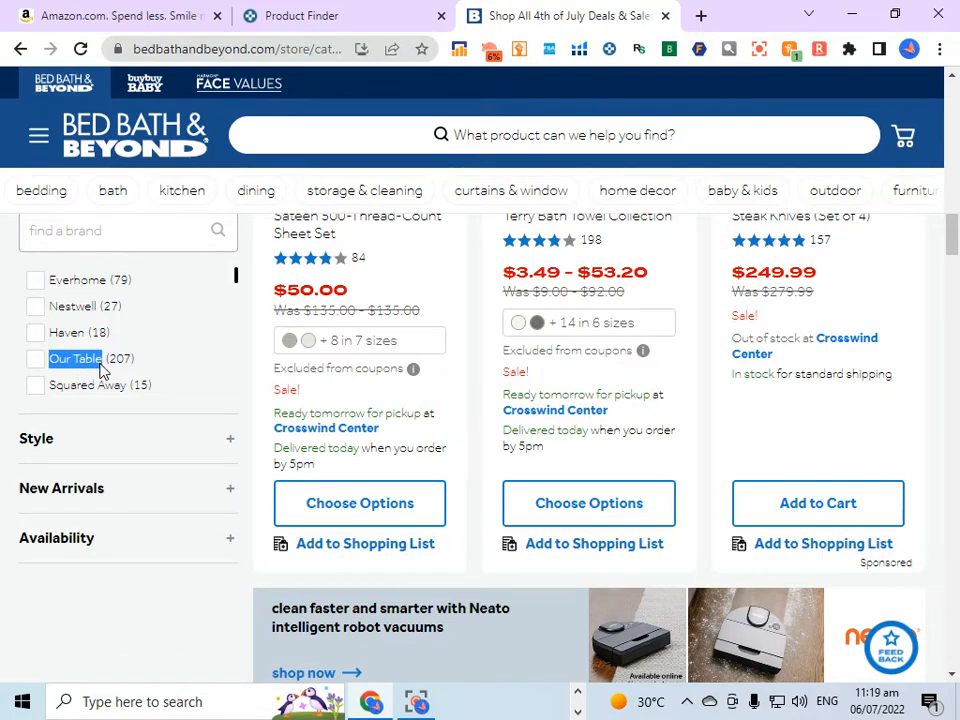
# Step: Switch to Keepa and reopen the Product Finder with a fresh, empty filter form
pyautogui.click(345, 16)
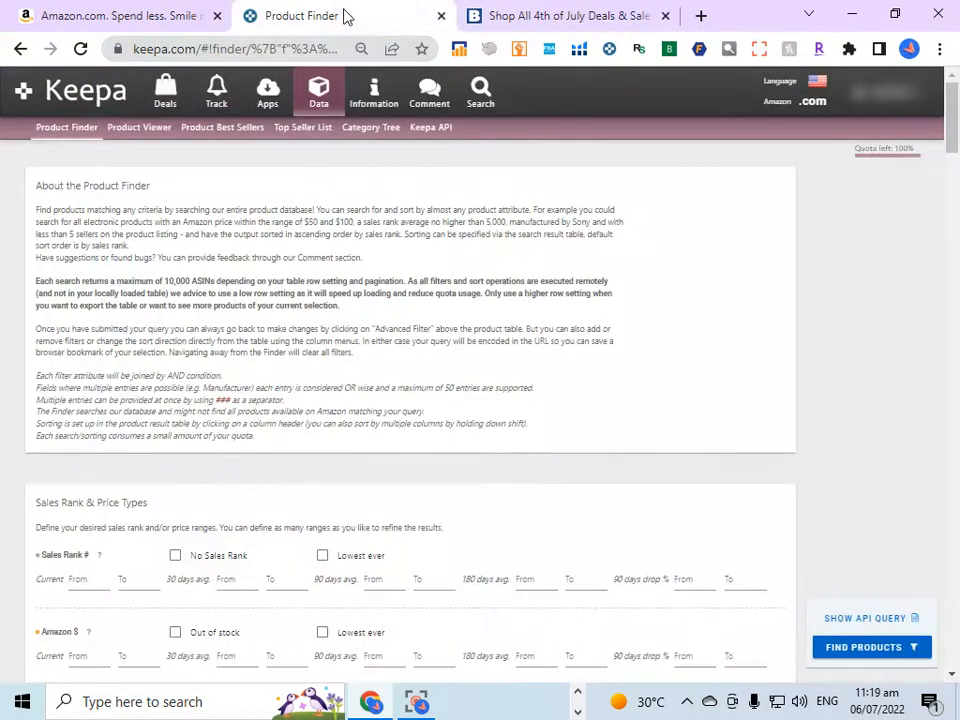
pyautogui.click(318, 90)
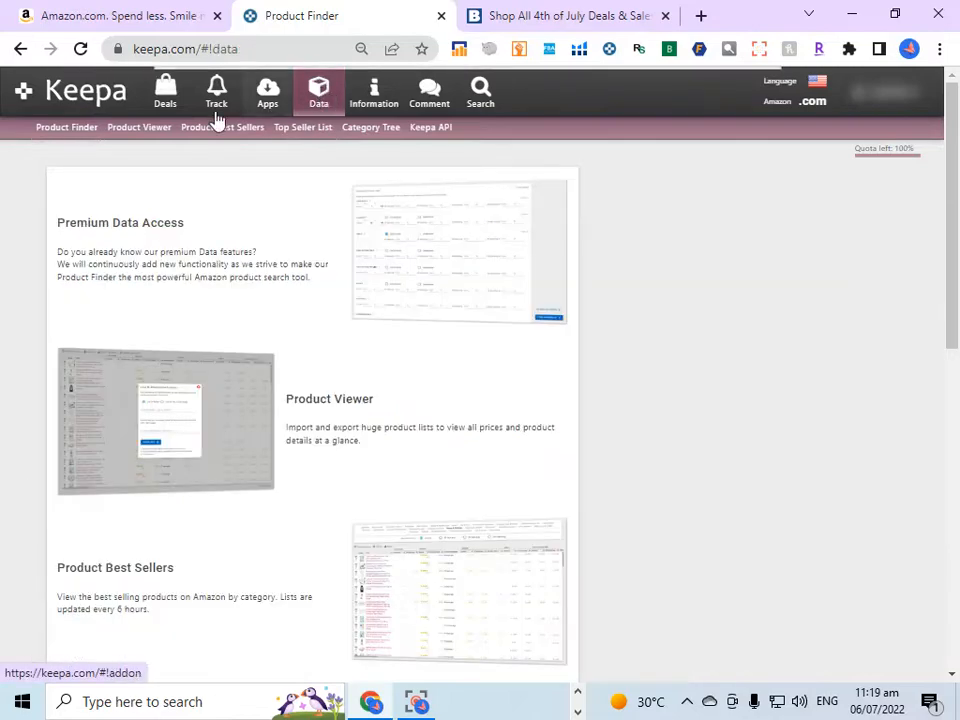
pyautogui.click(75, 130)
# Step: Try Our Table as the Brand filter value in the text fields section and clear the entry again
pyautogui.scroll(-5, 785, 382)
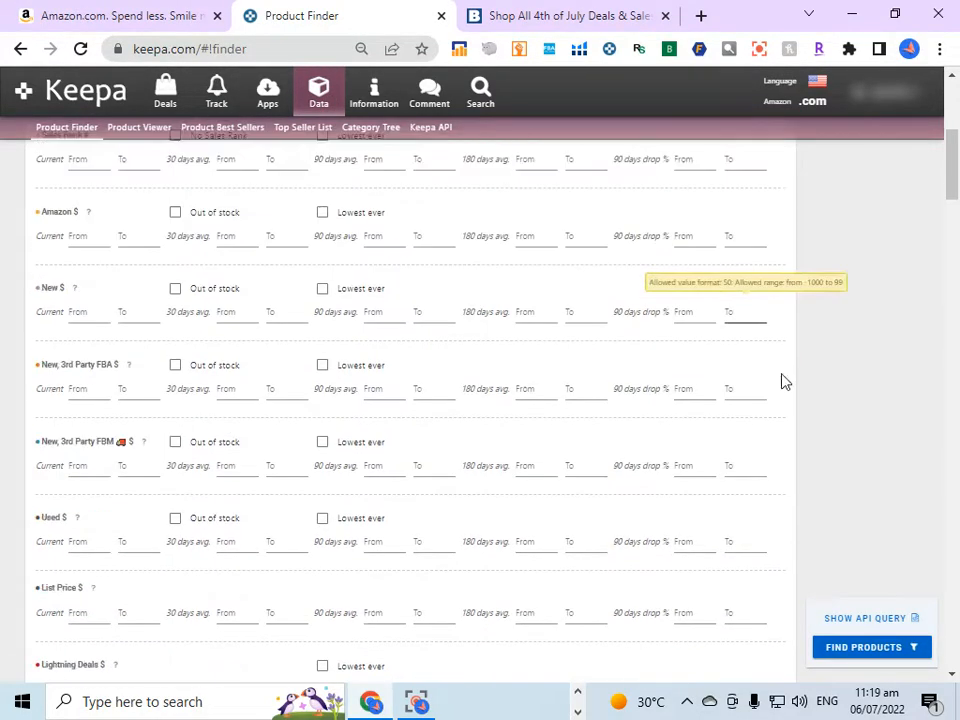
pyautogui.moveTo(952, 165); pyautogui.dragTo(953, 368)
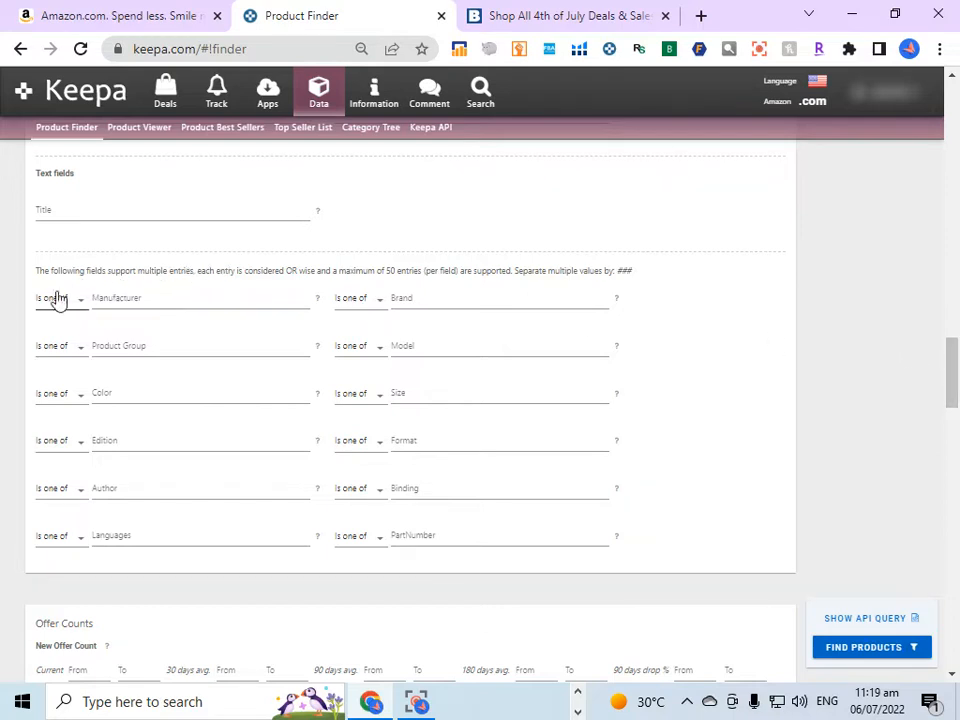
pyautogui.click(418, 296)
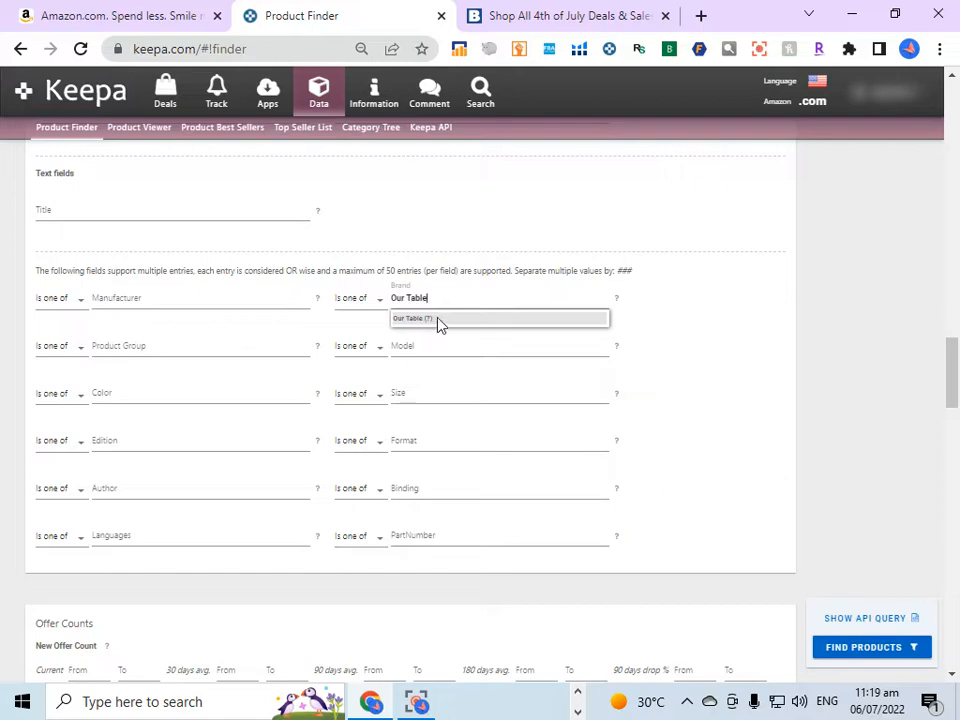
pyautogui.press('BackSpace')
pyautogui.press('BackSpace')
pyautogui.press('BackSpace')
pyautogui.press('BackSpace')
pyautogui.press('BackSpace')
pyautogui.press('BackSpace')
pyautogui.press('BackSpace')
pyautogui.press('BackSpace')
pyautogui.press('BackSpace')
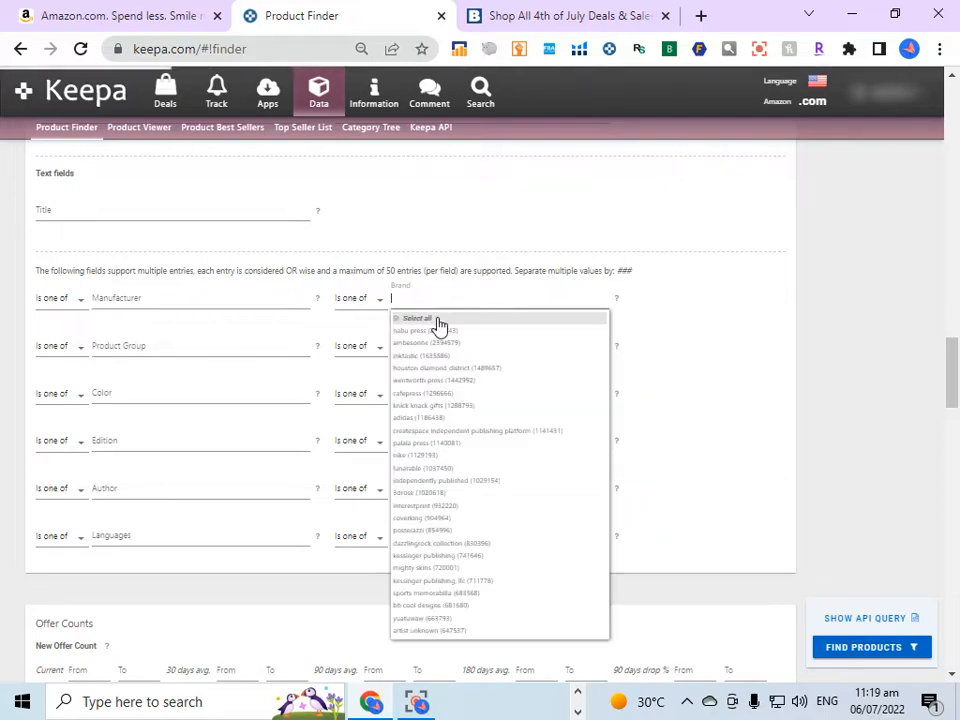
# Step: Return to the Bed Bath & Beyond deals page and copy Olivia & Oliver from its brand list
pyautogui.click(565, 16)
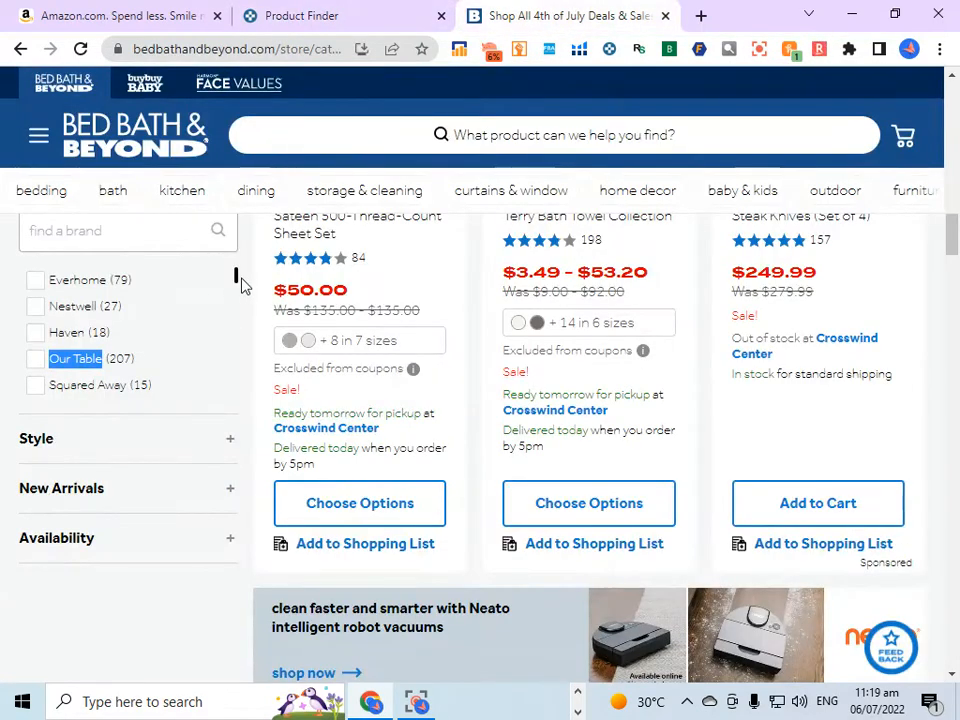
pyautogui.scroll(-5, 238, 280)
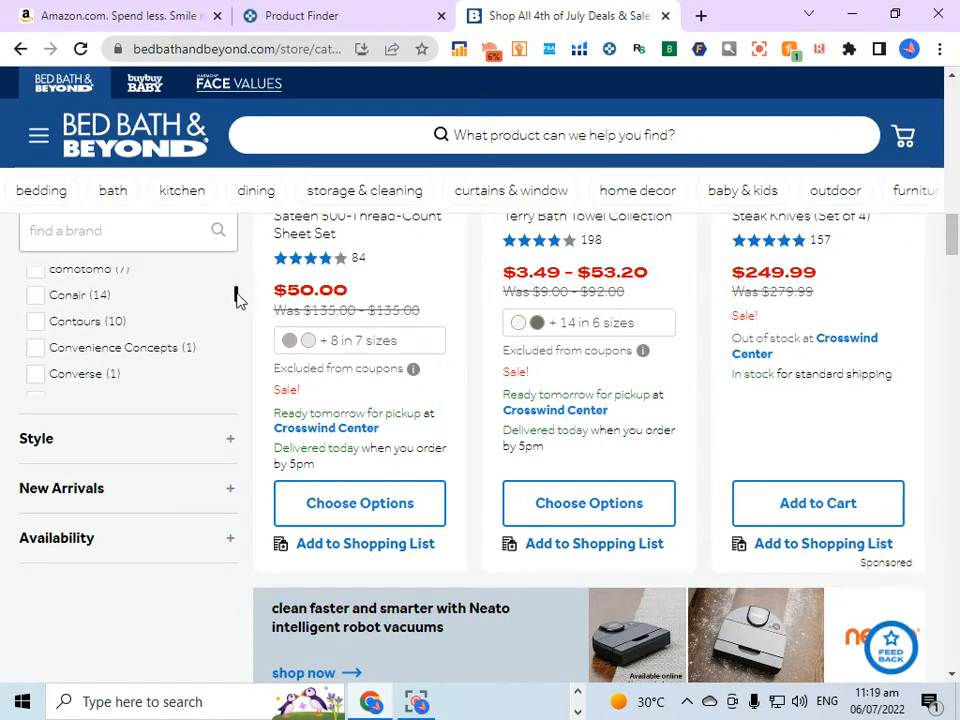
pyautogui.moveTo(238, 300); pyautogui.dragTo(241, 347)
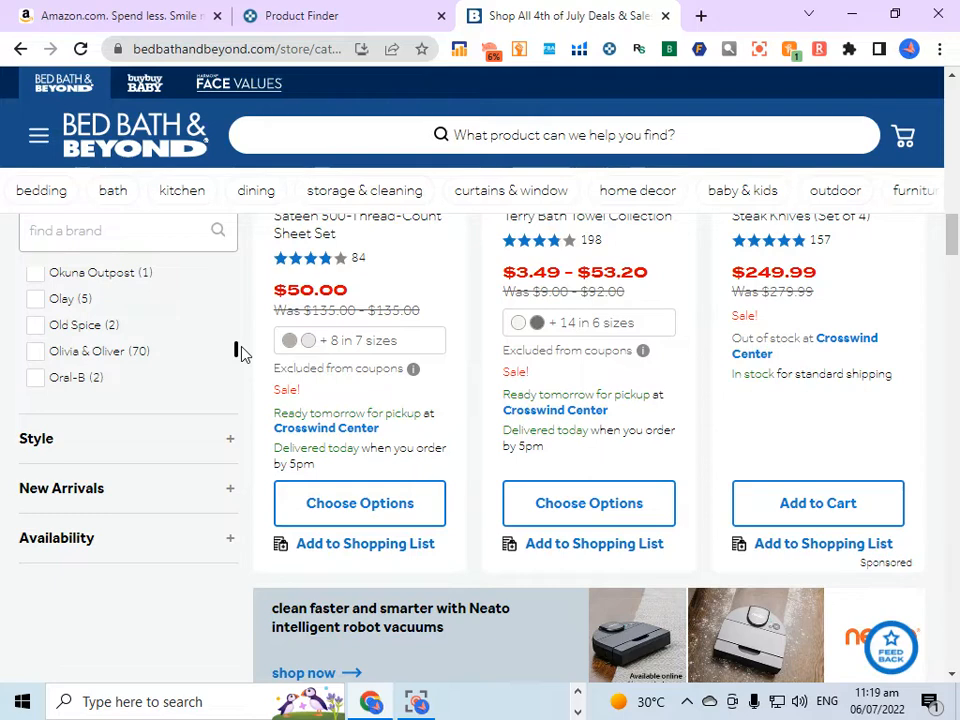
pyautogui.moveTo(48, 352); pyautogui.dragTo(122, 346)
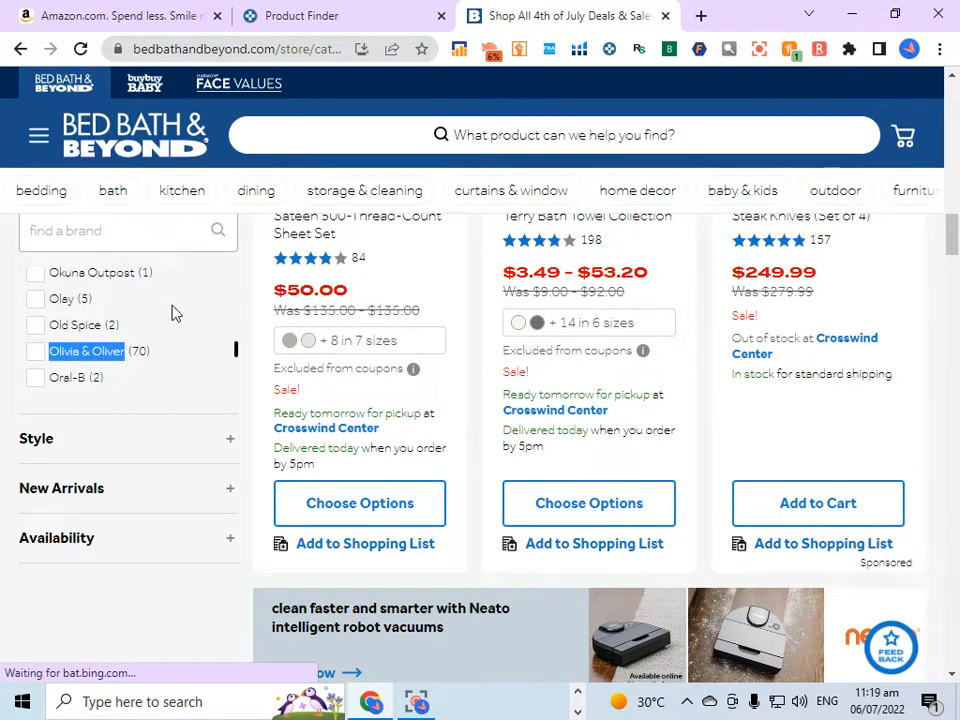
# Step: Add olivia & oliver as the Brand filter in Keepa's Product Finder
pyautogui.click(321, 15)
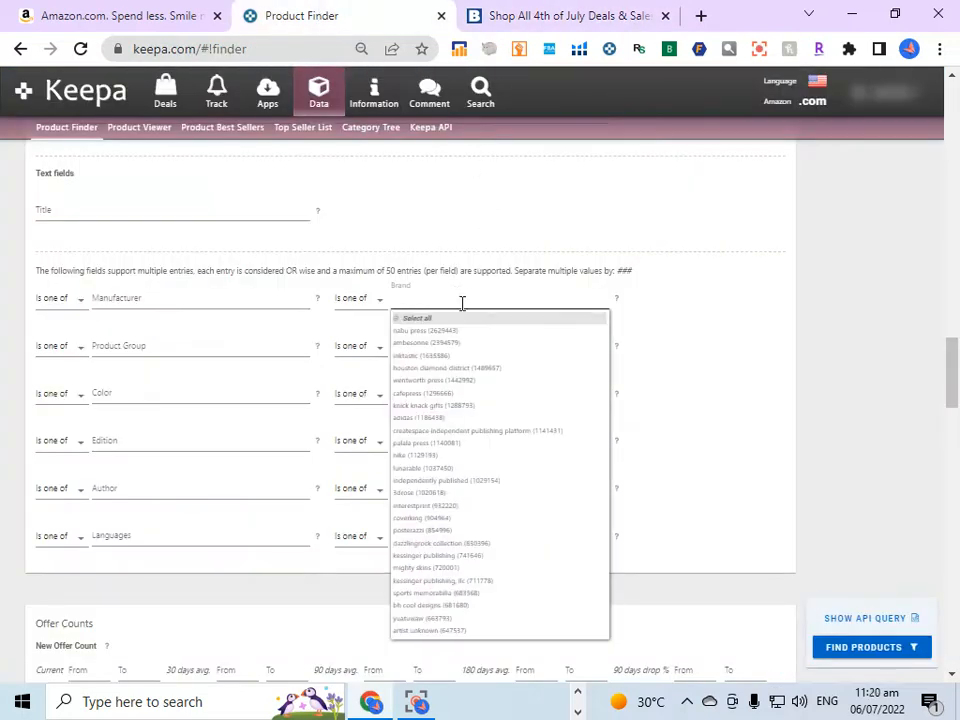
pyautogui.write('Olivia & Oliver')
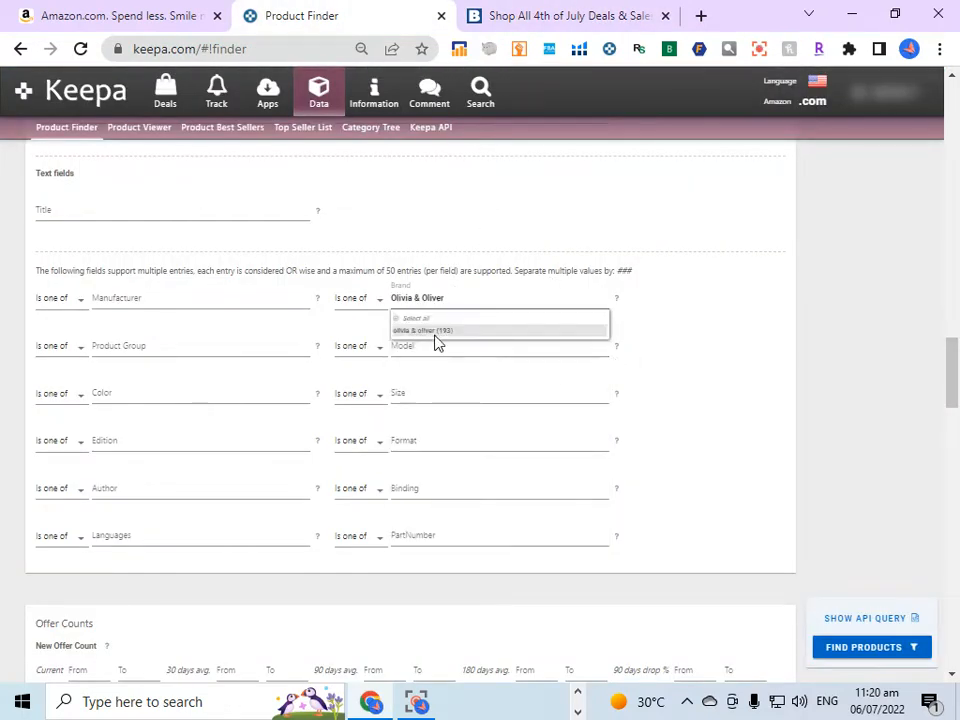
pyautogui.click(431, 333)
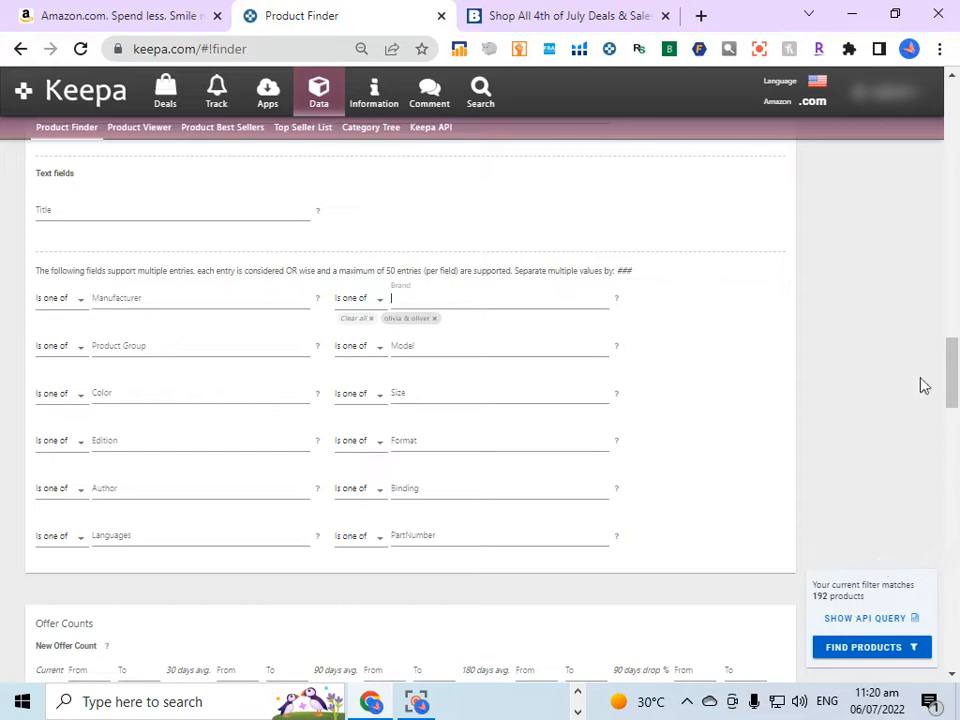
# Step: Restrict the Amazon price type to out of stock and set the maximum current Sales Rank to 150000
pyautogui.moveTo(951, 388); pyautogui.dragTo(958, 154)
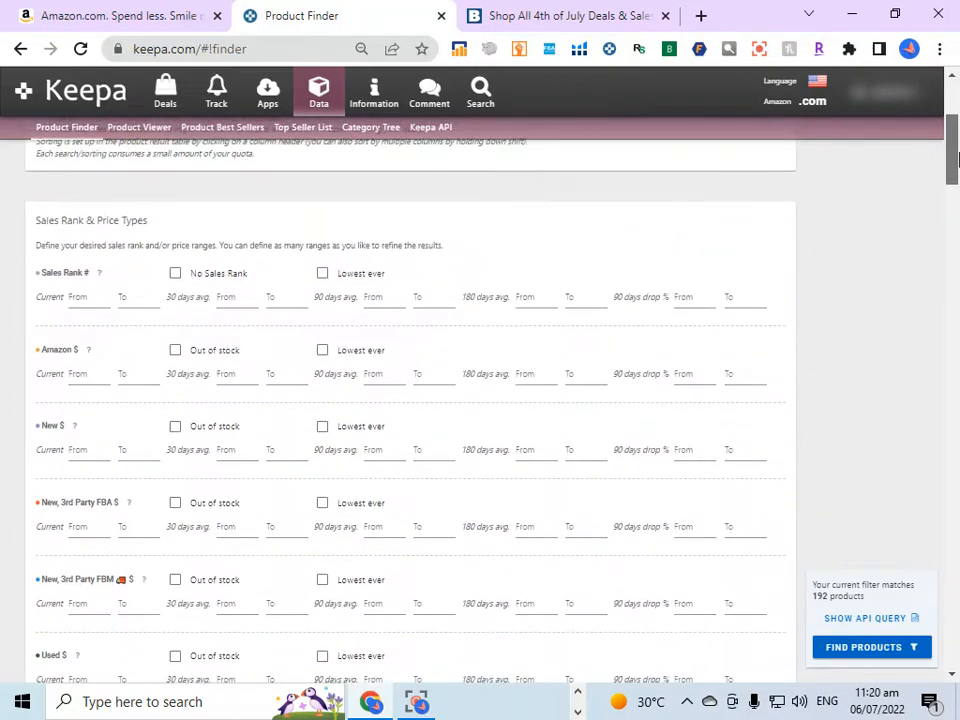
pyautogui.click(176, 352)
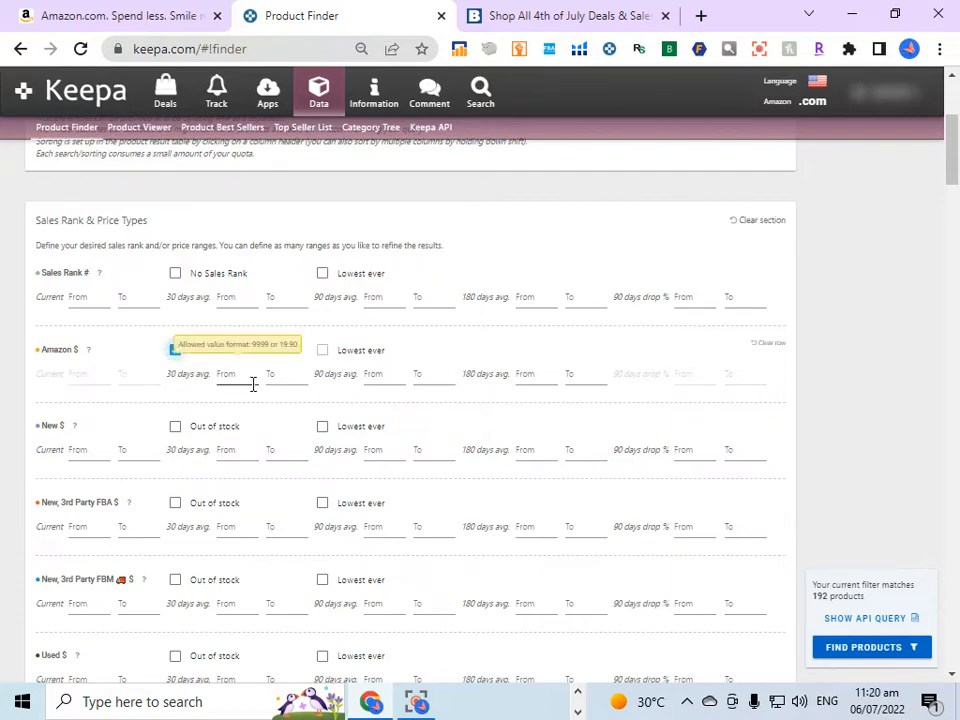
pyautogui.click(135, 296)
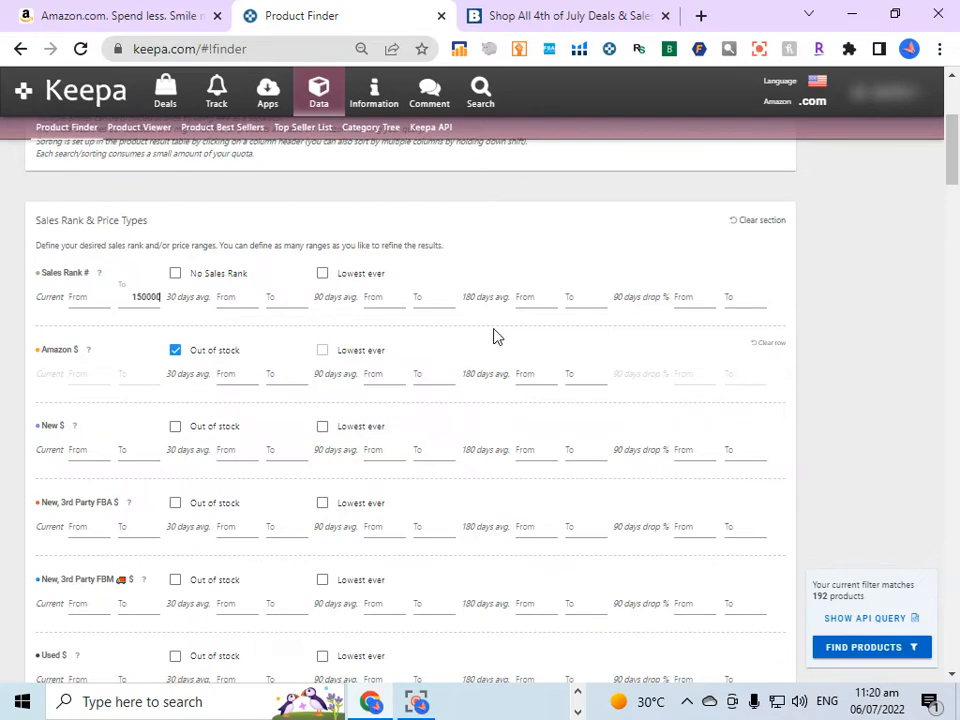
# Step: Enter a minimum for the current New Offer Count in the Offer Counts section
pyautogui.scroll(-10, 259, 455)
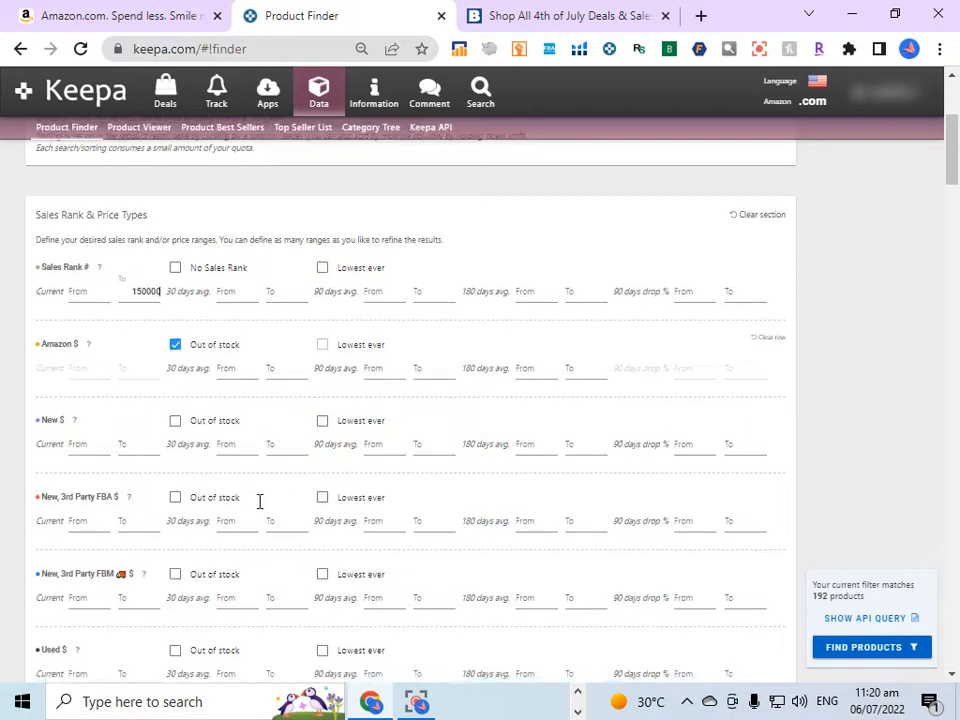
pyautogui.scroll(-1, 257, 522)
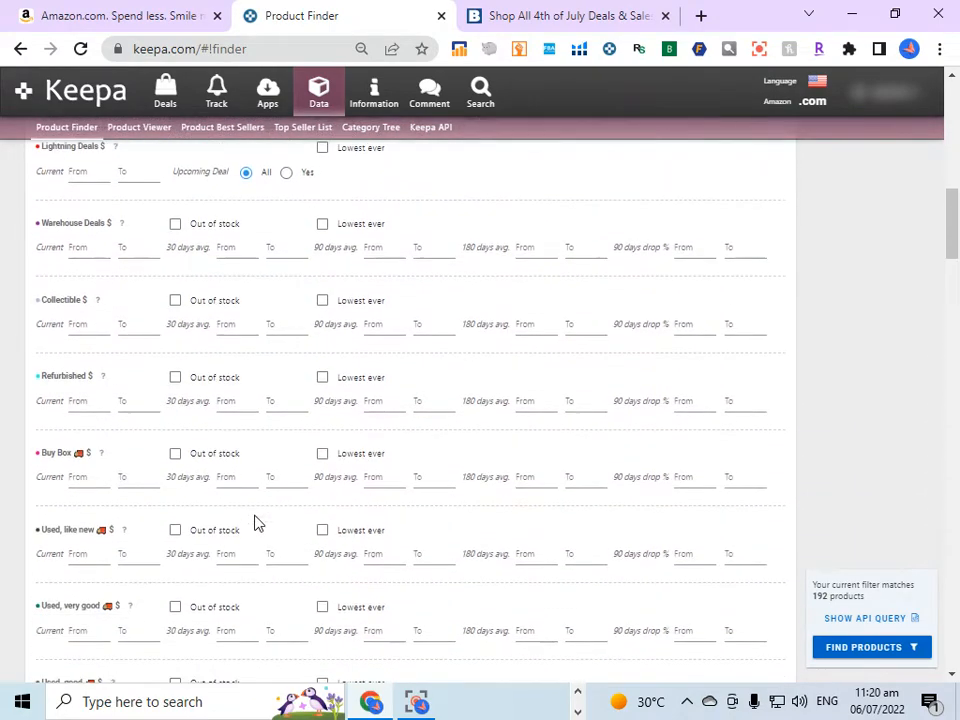
pyautogui.scroll(1, 190, 340)
pyautogui.scroll(-3, 206, 348)
pyautogui.scroll(-1, 206, 347)
pyautogui.scroll(-1, 207, 347)
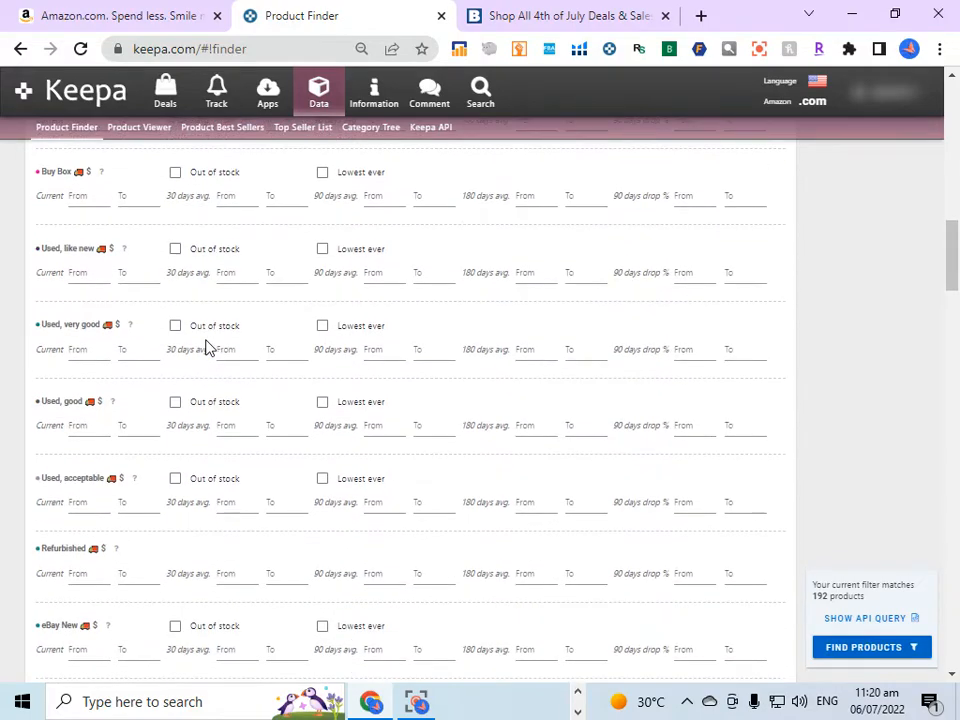
pyautogui.scroll(-6, 206, 348)
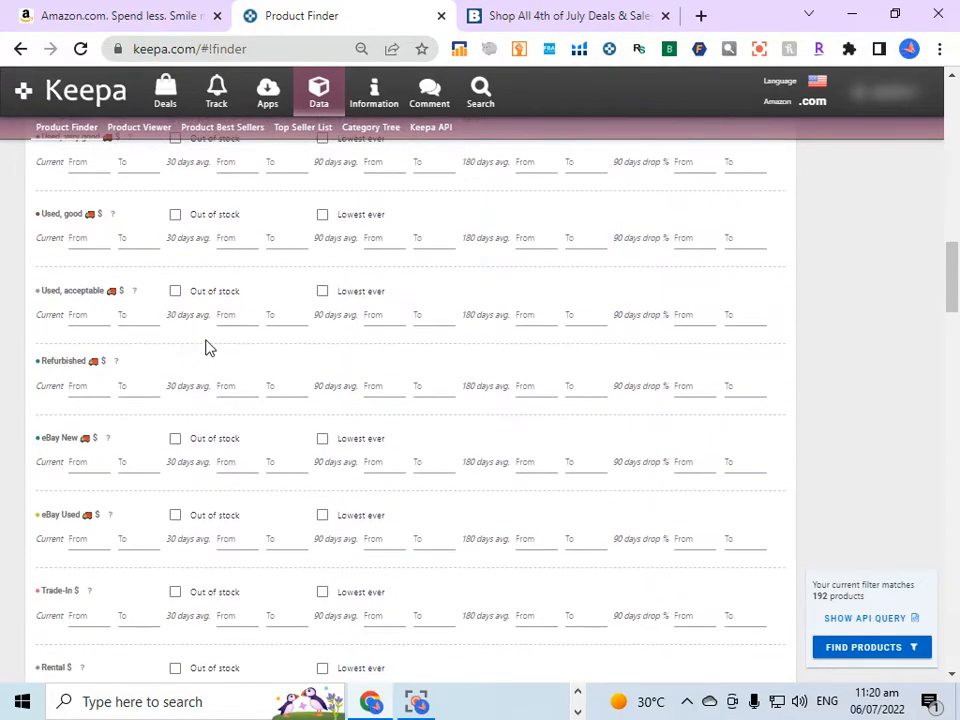
pyautogui.scroll(-9, 206, 347)
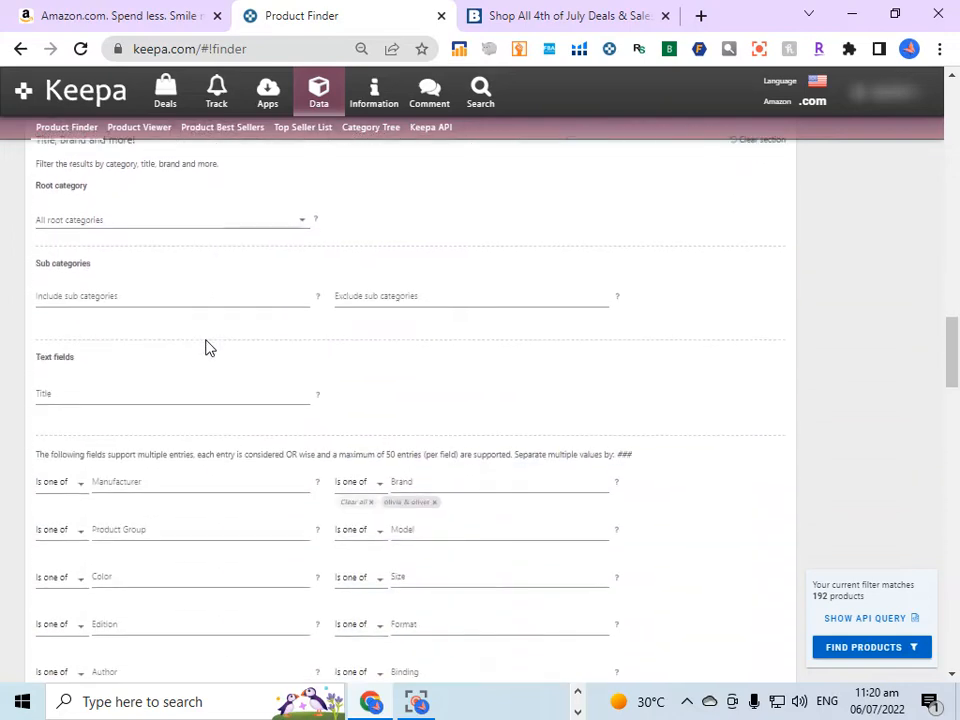
pyautogui.scroll(-1, 206, 347)
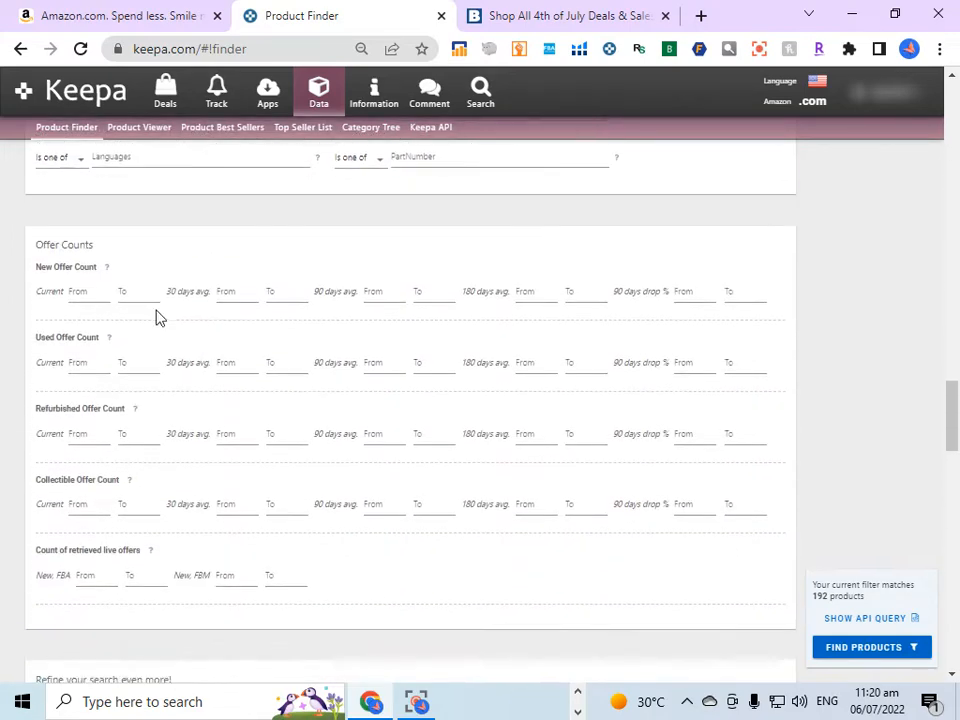
pyautogui.click(73, 291)
# Step: Clear the maximum current Sales Rank in the Sales Rank & Price Types section
pyautogui.moveTo(953, 434); pyautogui.dragTo(935, 165)
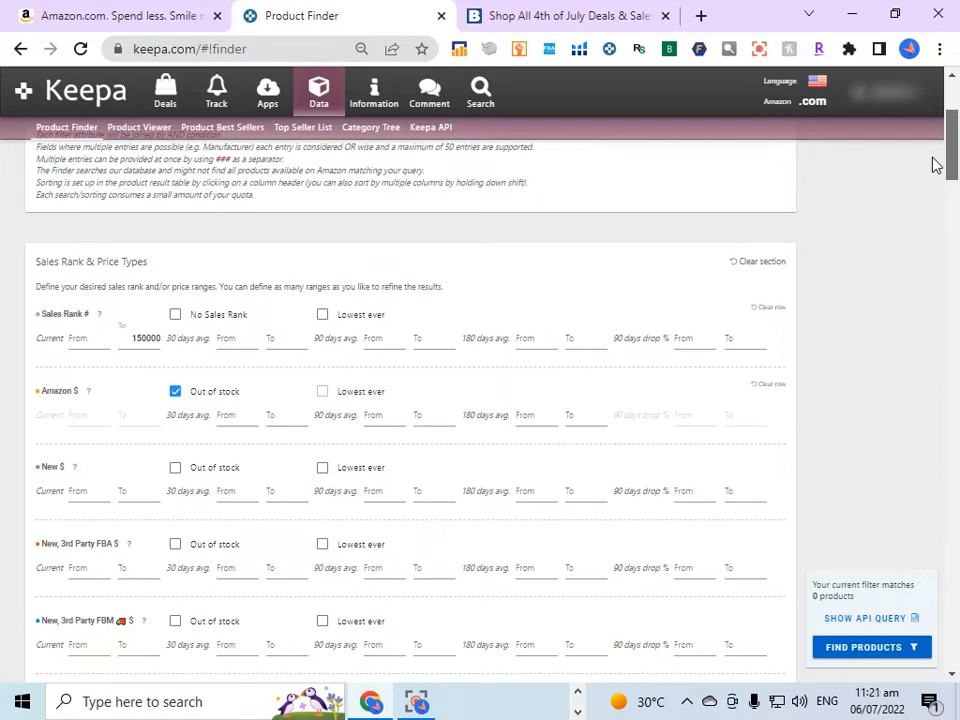
pyautogui.scroll(-1, 935, 165)
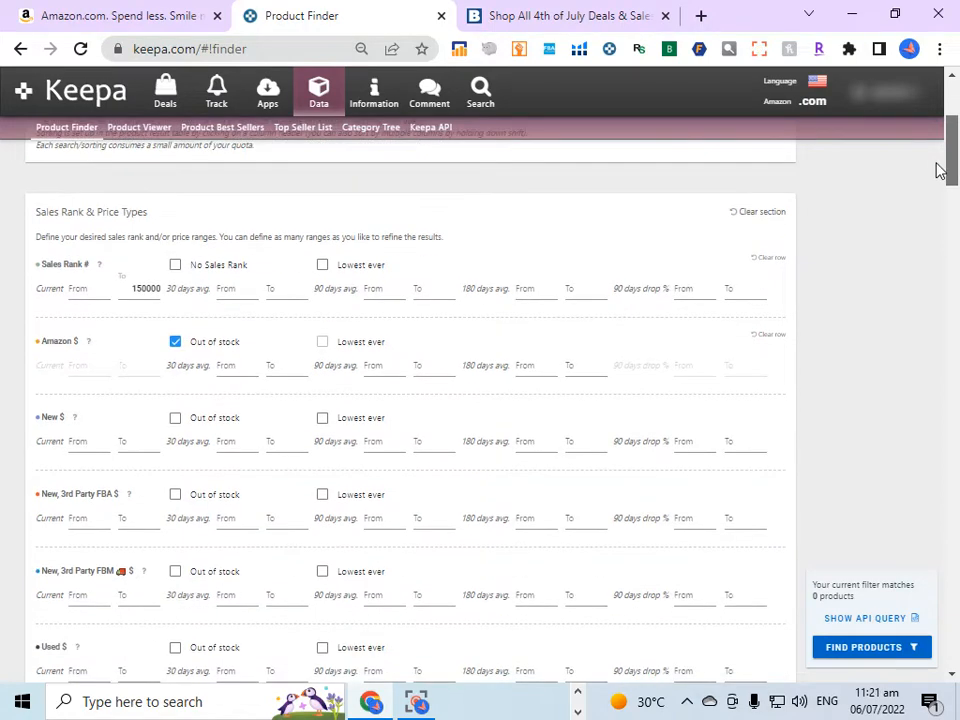
pyautogui.click(140, 285)
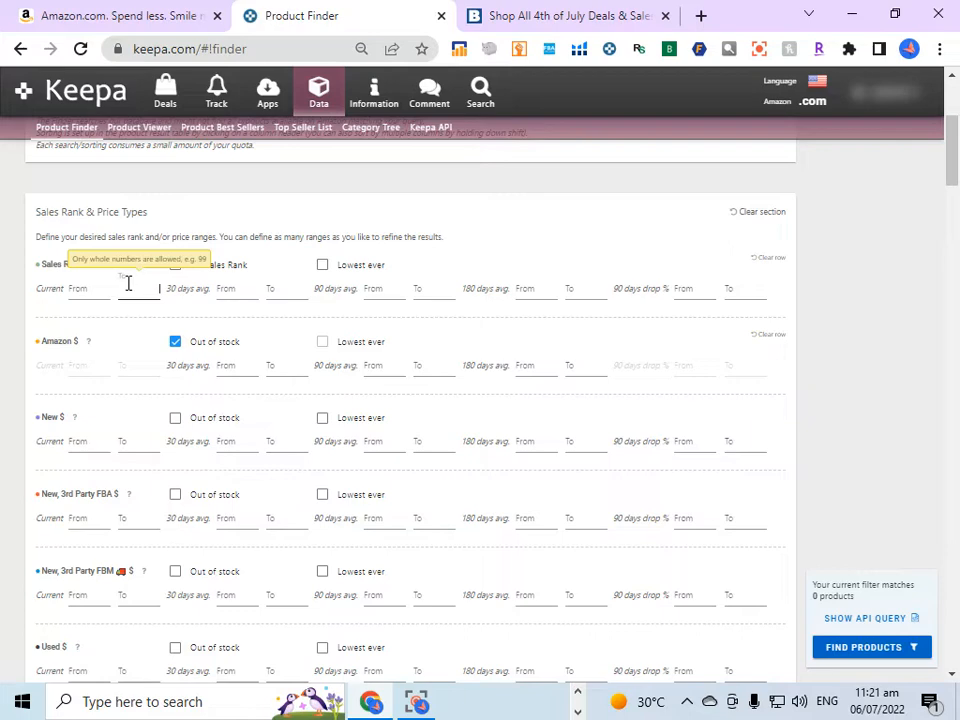
# Step: Switch to the Bed Bath & Beyond deals page and copy Ridge Road Decor from its brand list
pyautogui.click(568, 15)
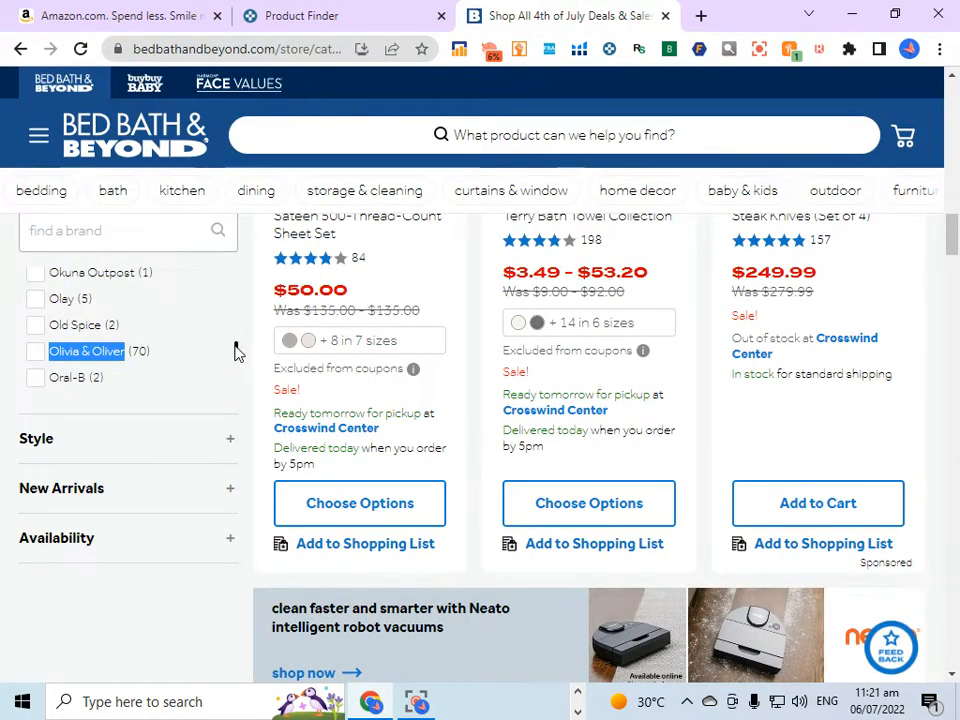
pyautogui.moveTo(236, 345); pyautogui.dragTo(236, 363)
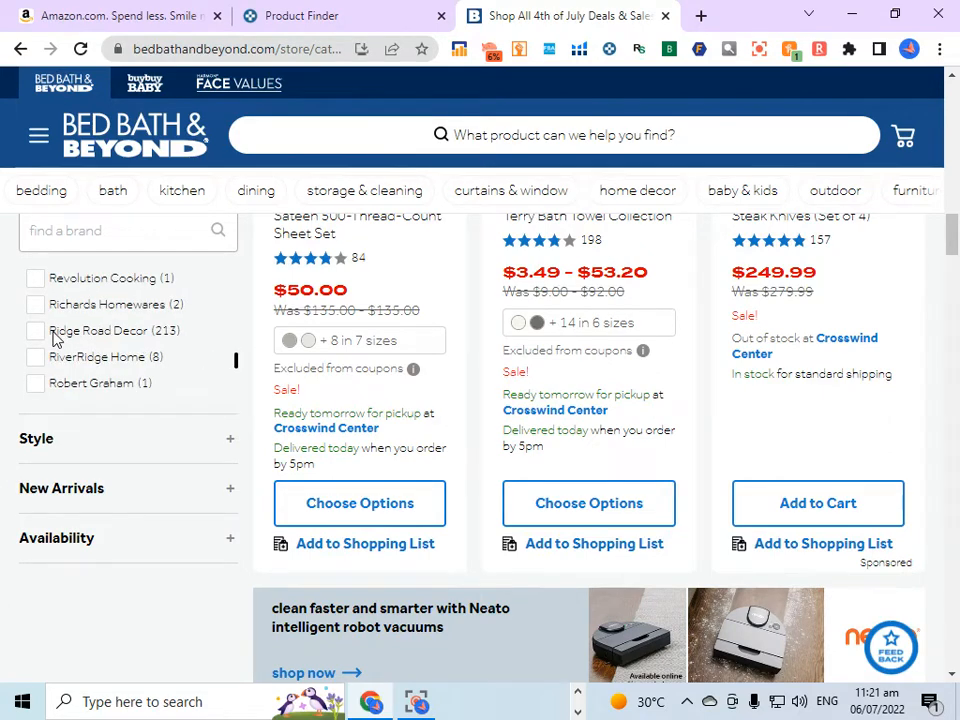
pyautogui.moveTo(50, 332); pyautogui.dragTo(153, 343)
pyautogui.hotkey('ctrl', 'c')
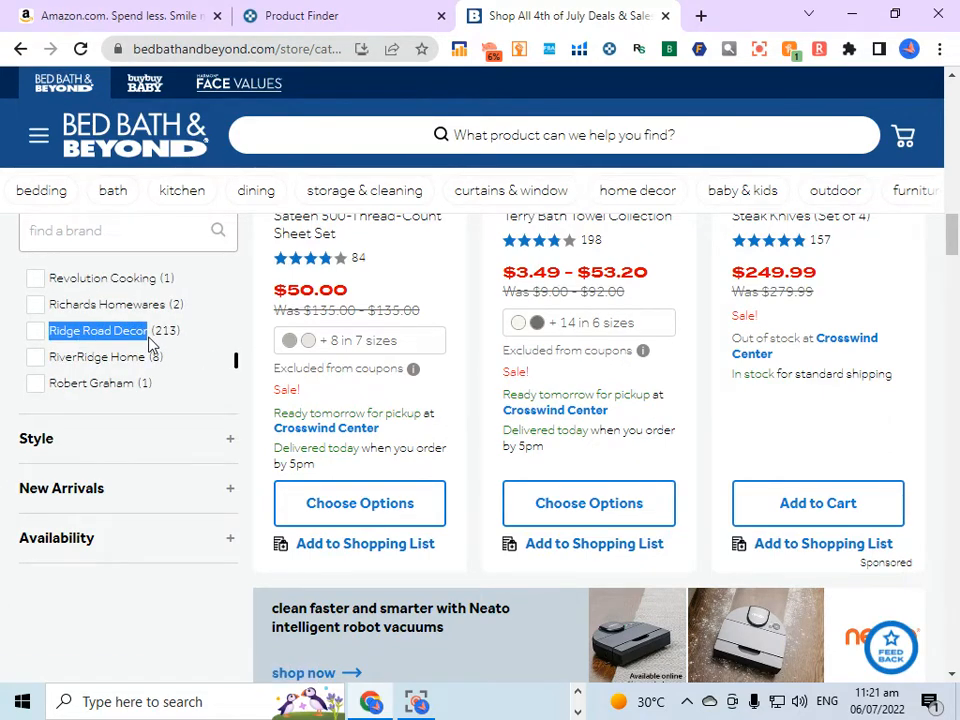
# Step: Remove olivia & oliver from the Brand filter in Keepa's Product Finder and try Ridge Road Decor in its place
pyautogui.click(300, 15)
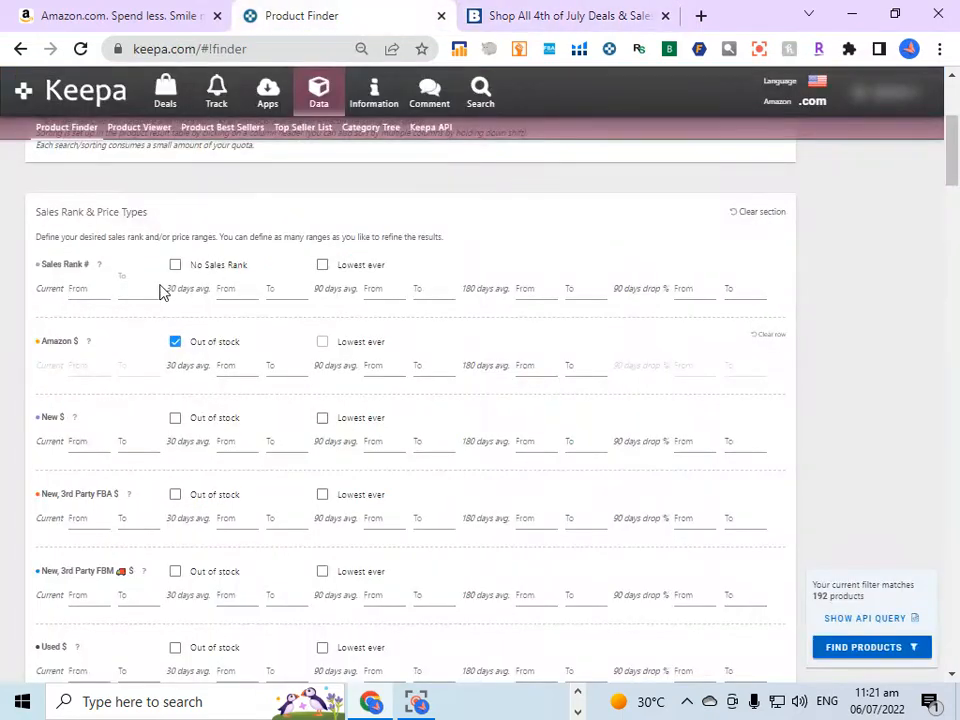
pyautogui.moveTo(953, 150); pyautogui.dragTo(955, 381)
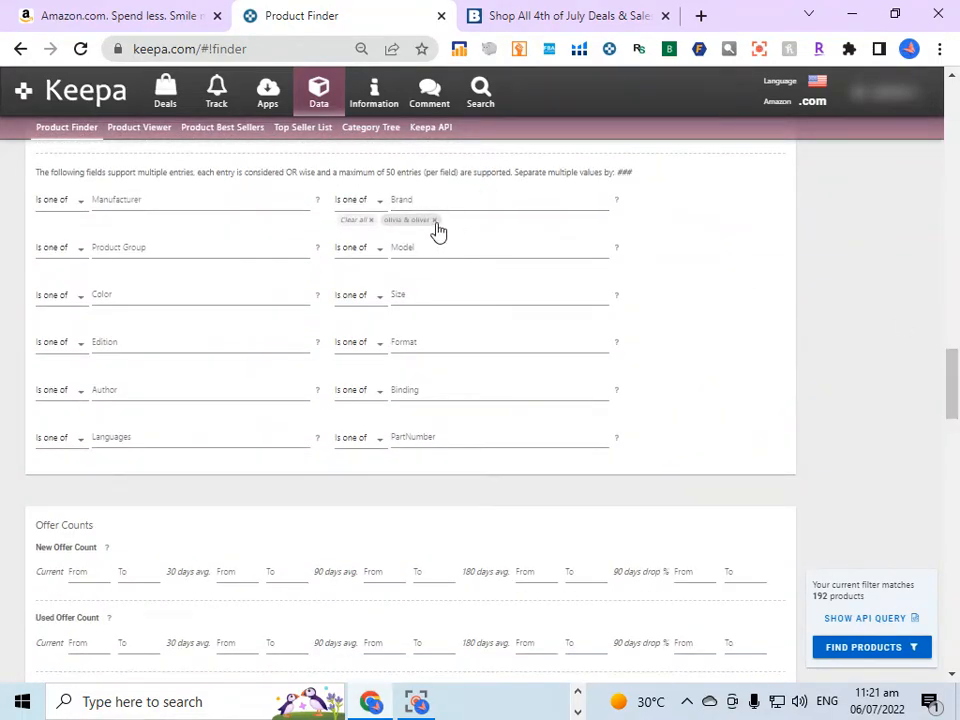
pyautogui.click(434, 220)
pyautogui.click(420, 199)
pyautogui.hotkey('ctrl', 'v')
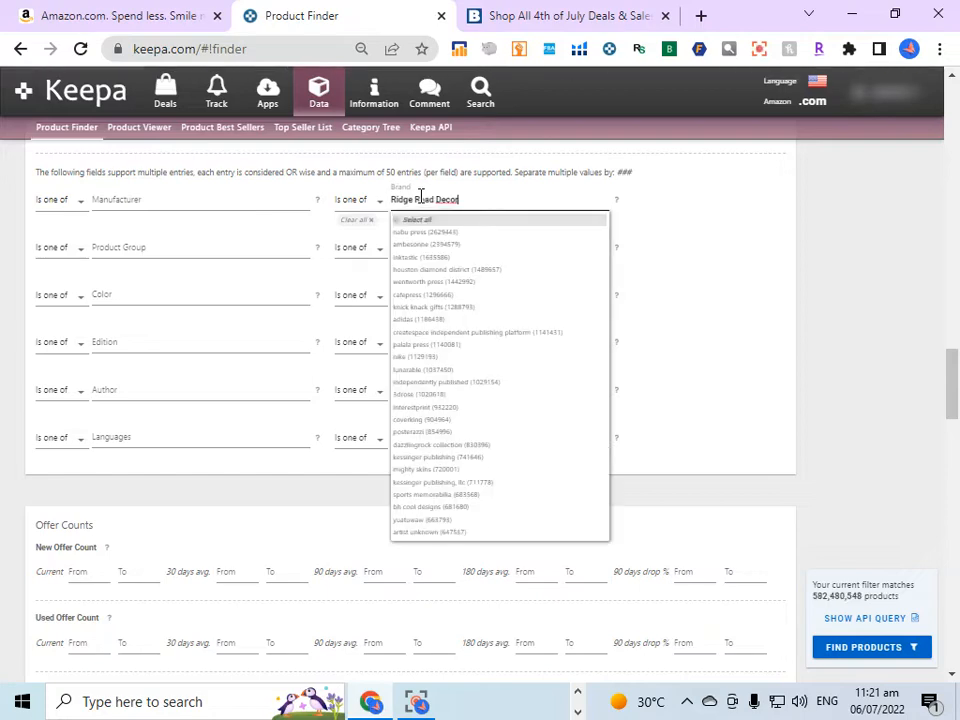
pyautogui.moveTo(473, 203); pyautogui.dragTo(390, 205)
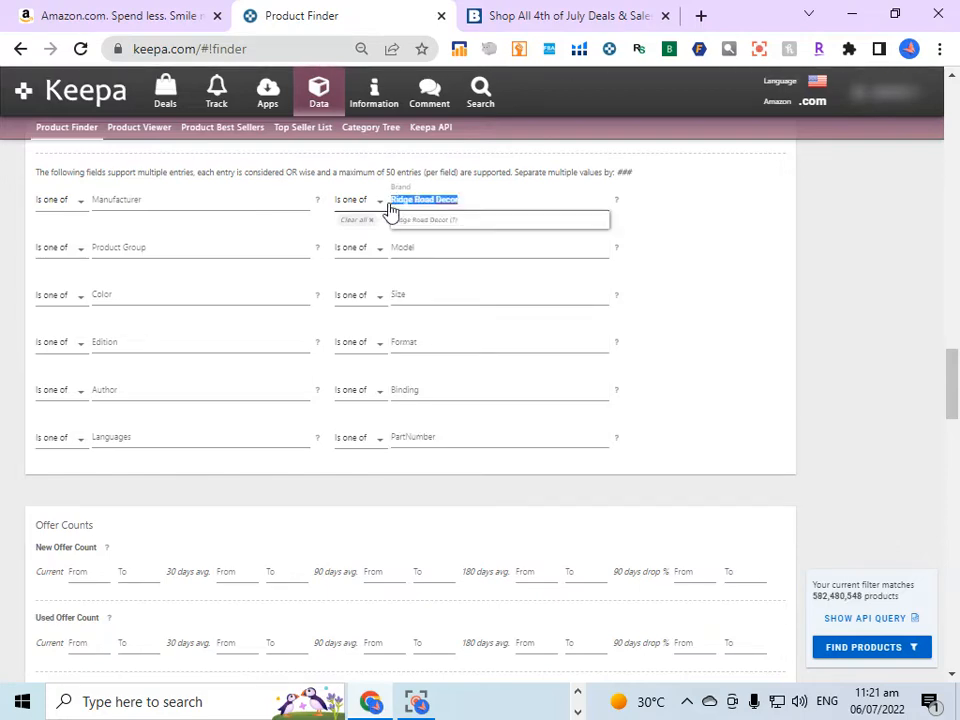
pyautogui.press('BackSpace')
# Step: Return to the Bed Bath & Beyond deals page, look through the brand list and copy Creme Of Nature
pyautogui.click(531, 21)
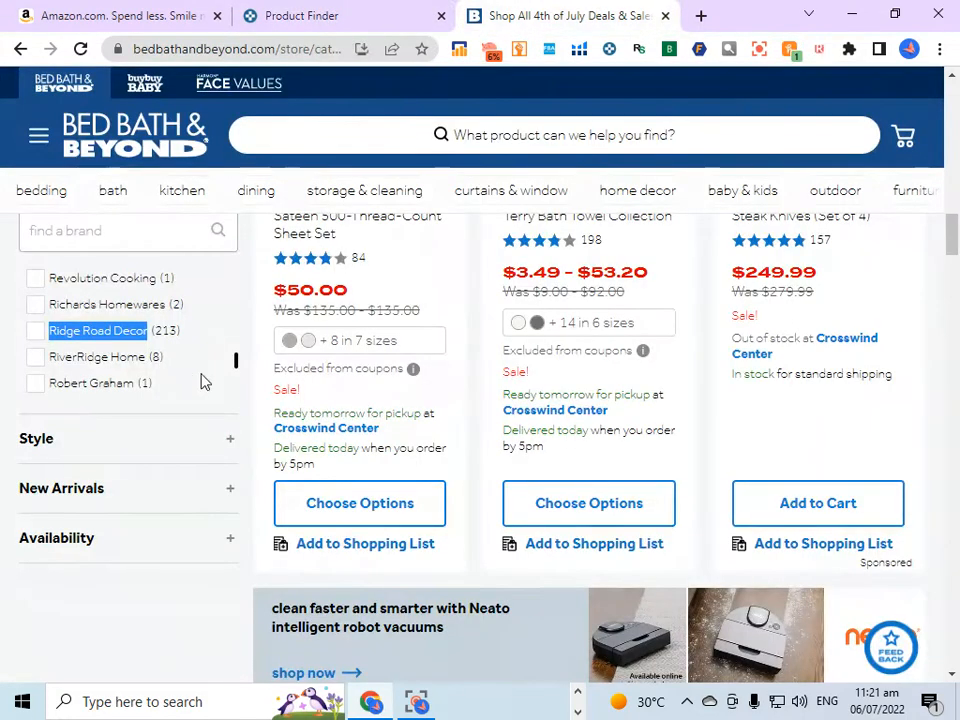
pyautogui.scroll(-5, 238, 366)
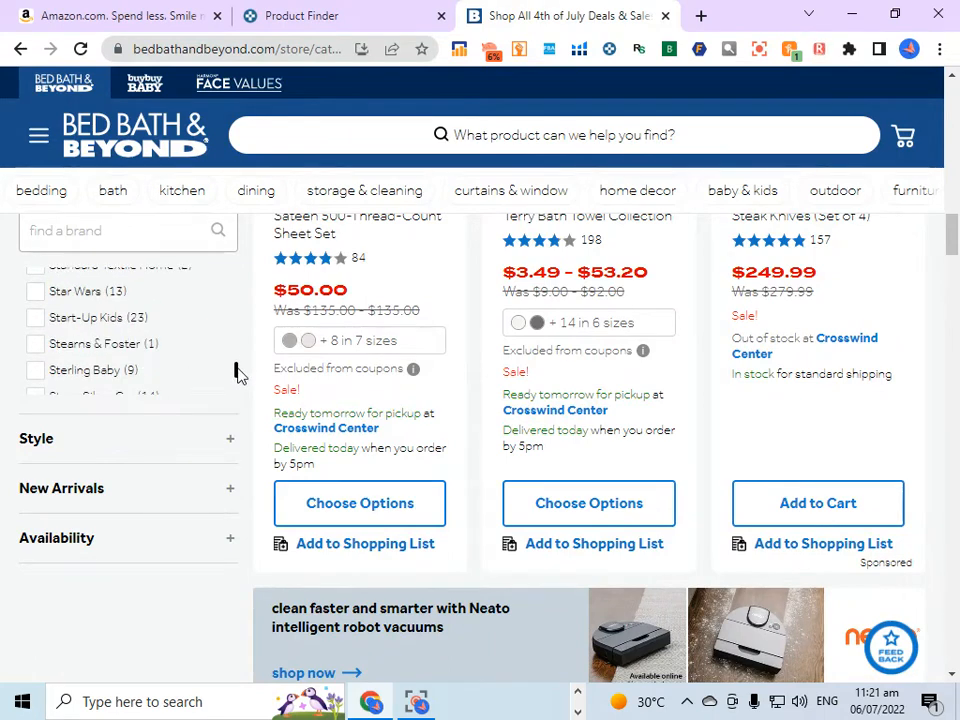
pyautogui.scroll(10, 238, 365)
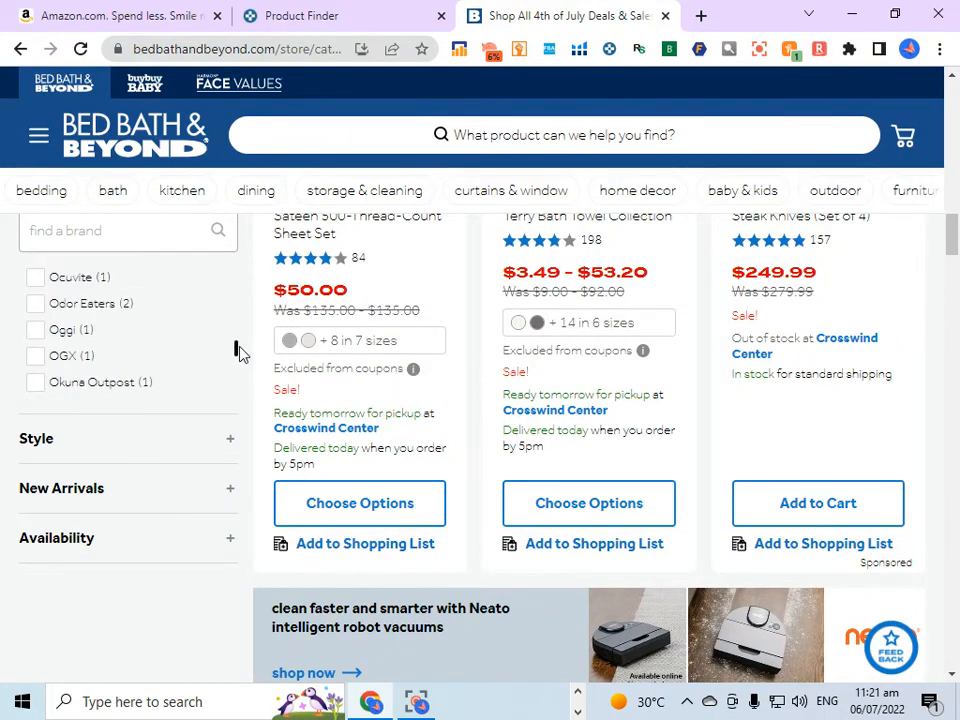
pyautogui.scroll(5, 238, 348)
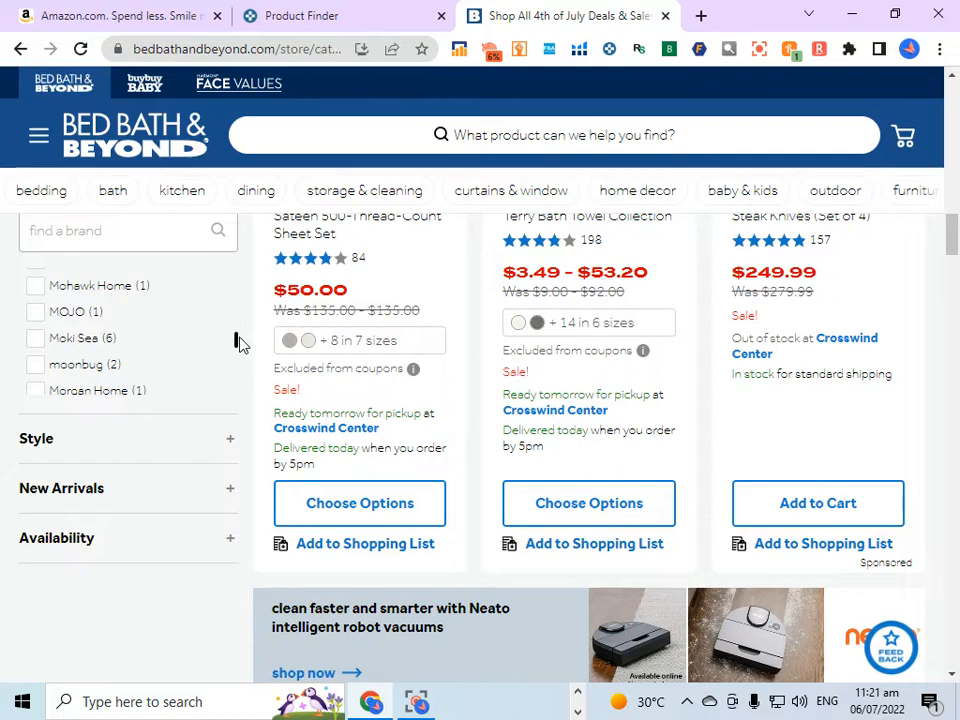
pyautogui.scroll(10, 240, 340)
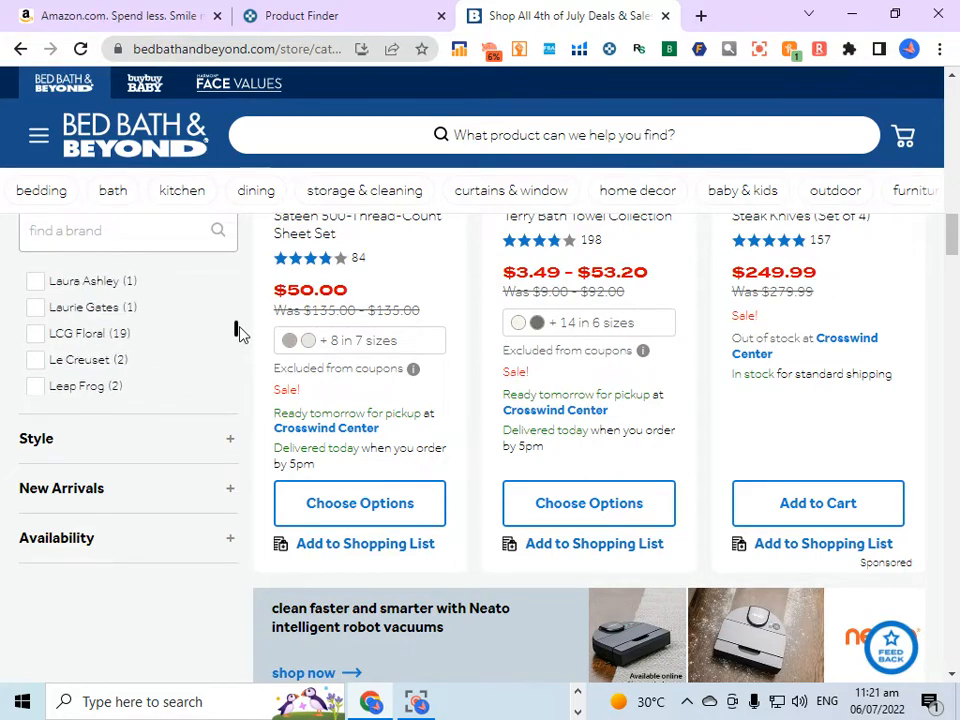
pyautogui.scroll(5, 241, 323)
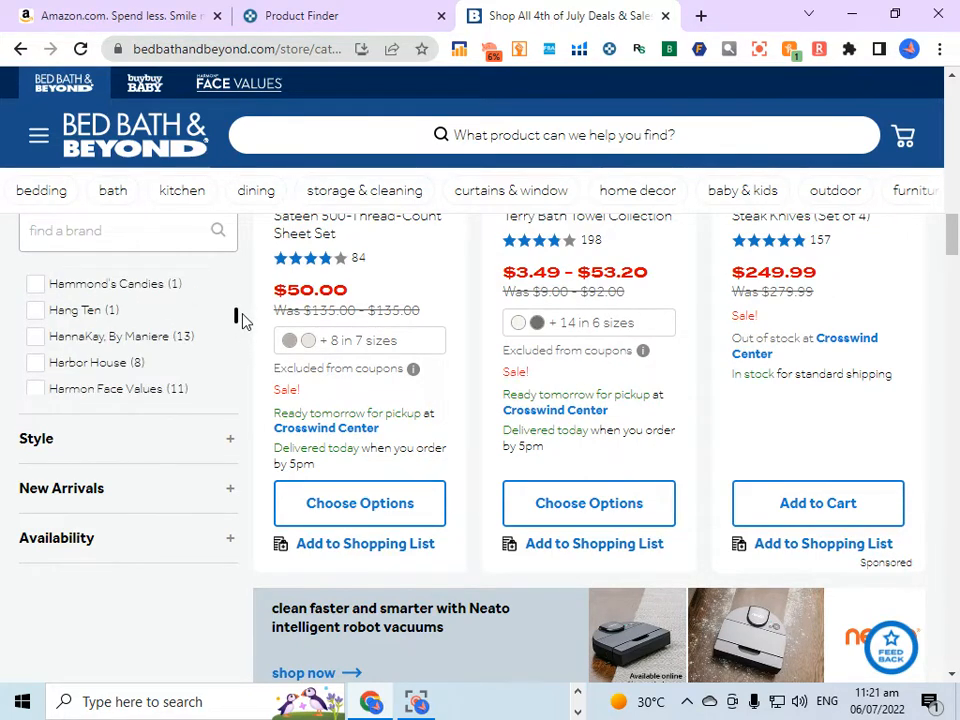
pyautogui.scroll(6, 241, 318)
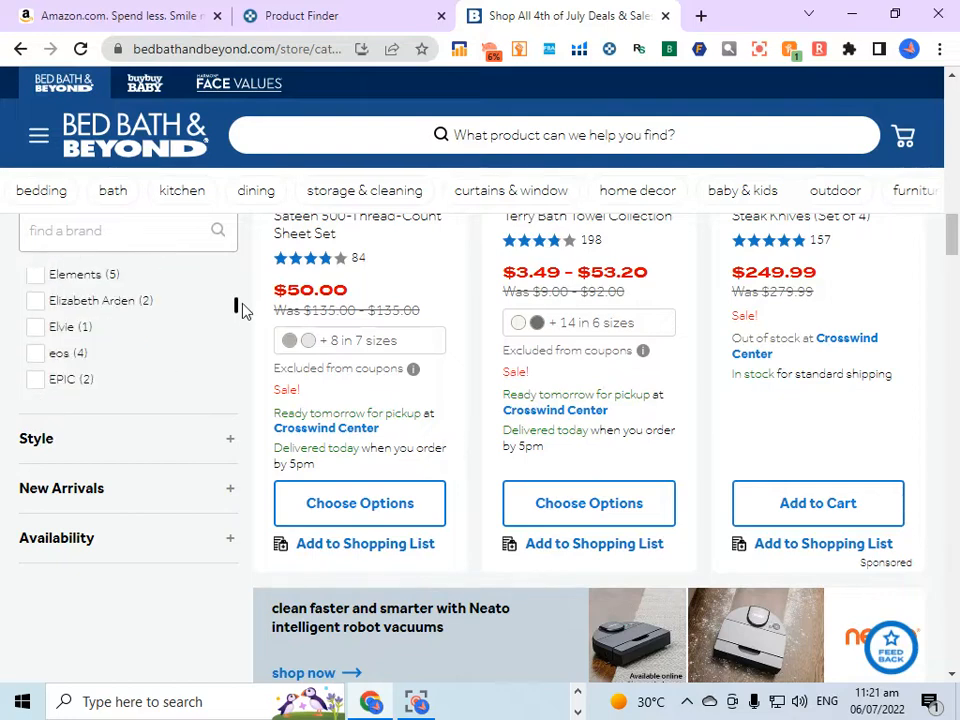
pyautogui.scroll(2, 241, 308)
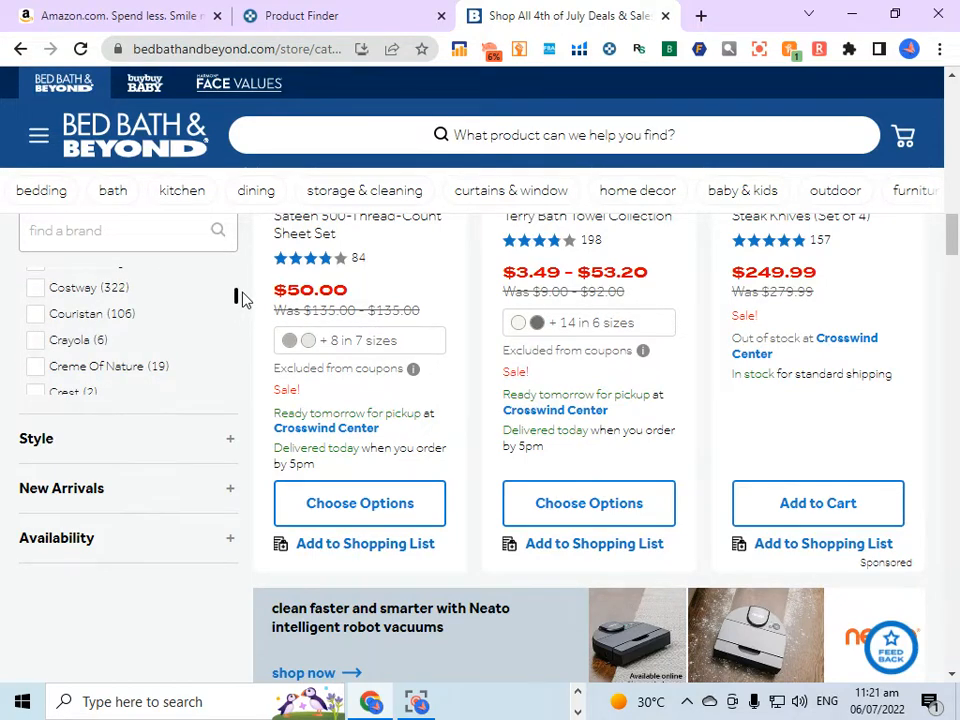
pyautogui.moveTo(52, 316); pyautogui.dragTo(96, 318)
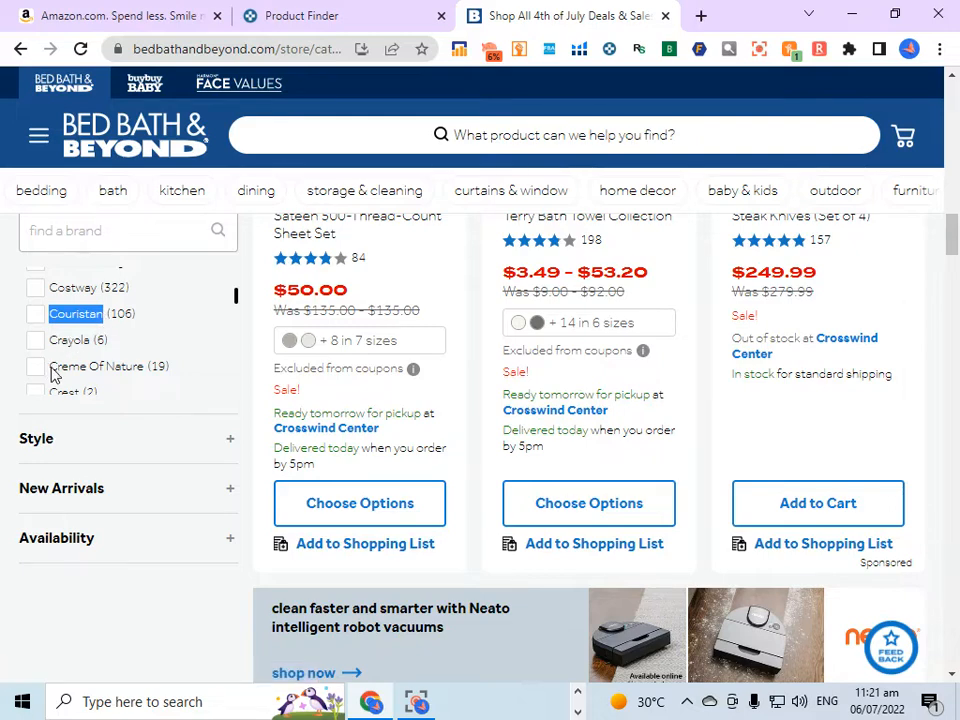
pyautogui.moveTo(50, 367); pyautogui.dragTo(145, 375)
pyautogui.hotkey('ctrl', 'c')
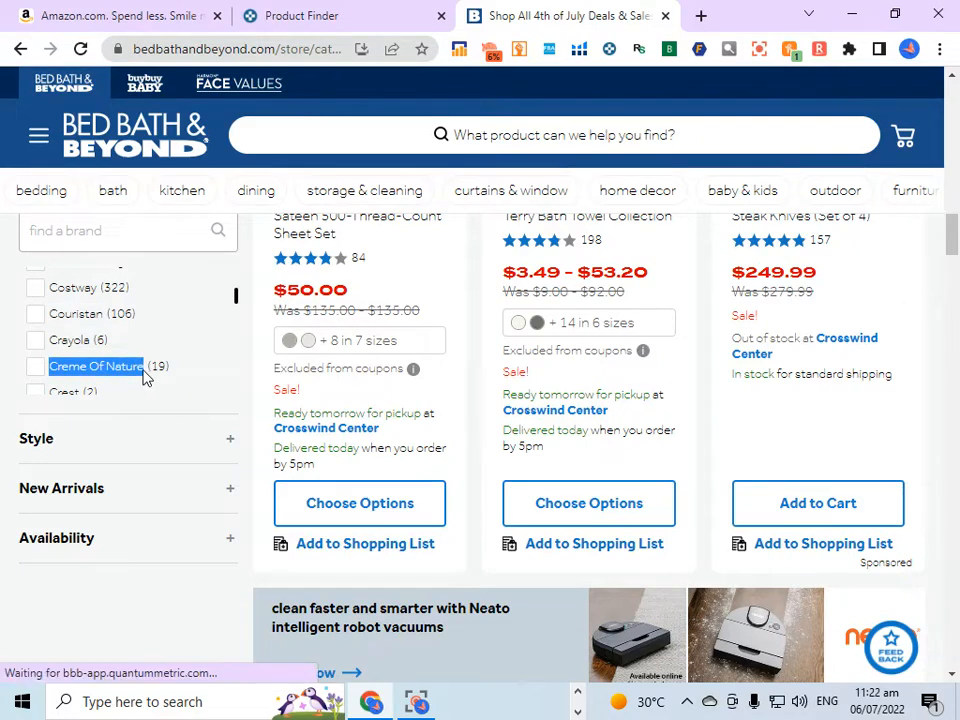
# Step: Add creme of nature as the Brand filter in Keepa's Product Finder
pyautogui.click(350, 14)
pyautogui.click(420, 200)
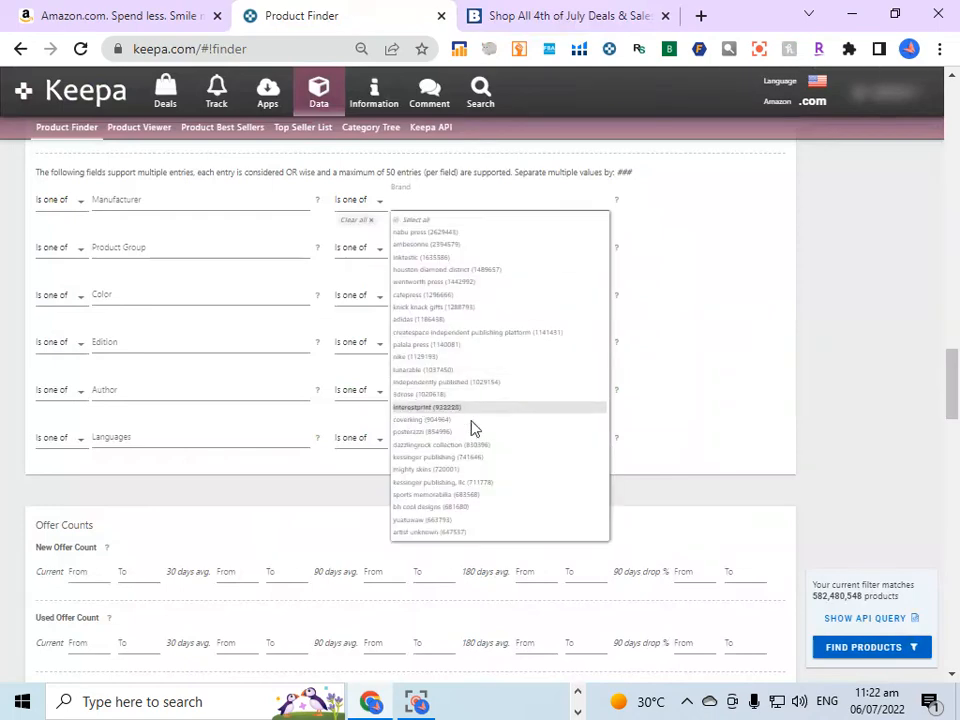
pyautogui.hotkey('ctrl', 'v')
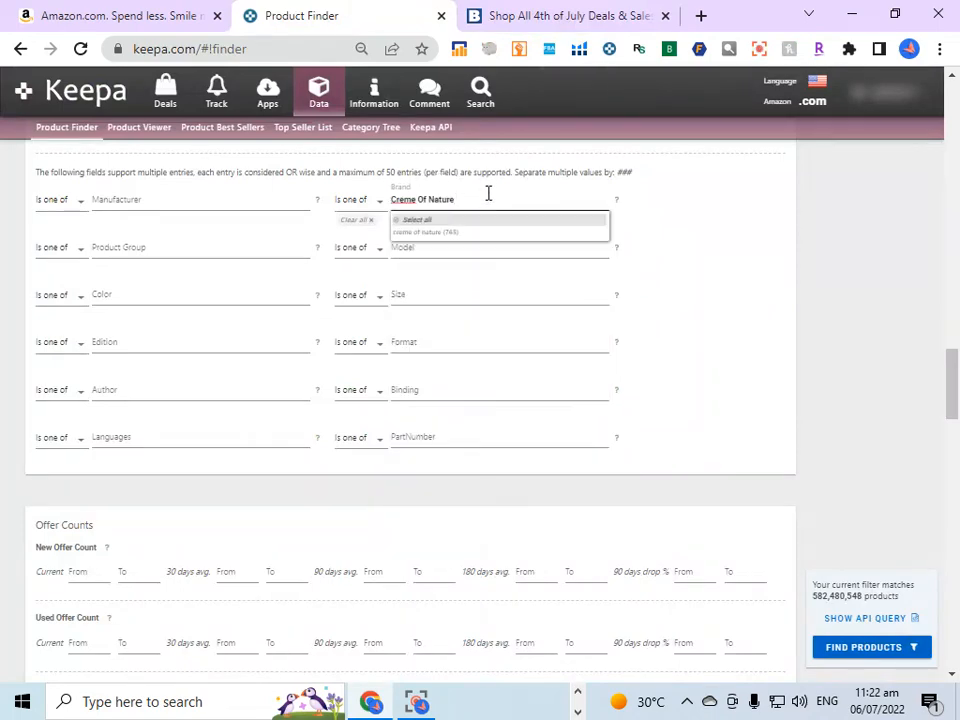
pyautogui.click(450, 231)
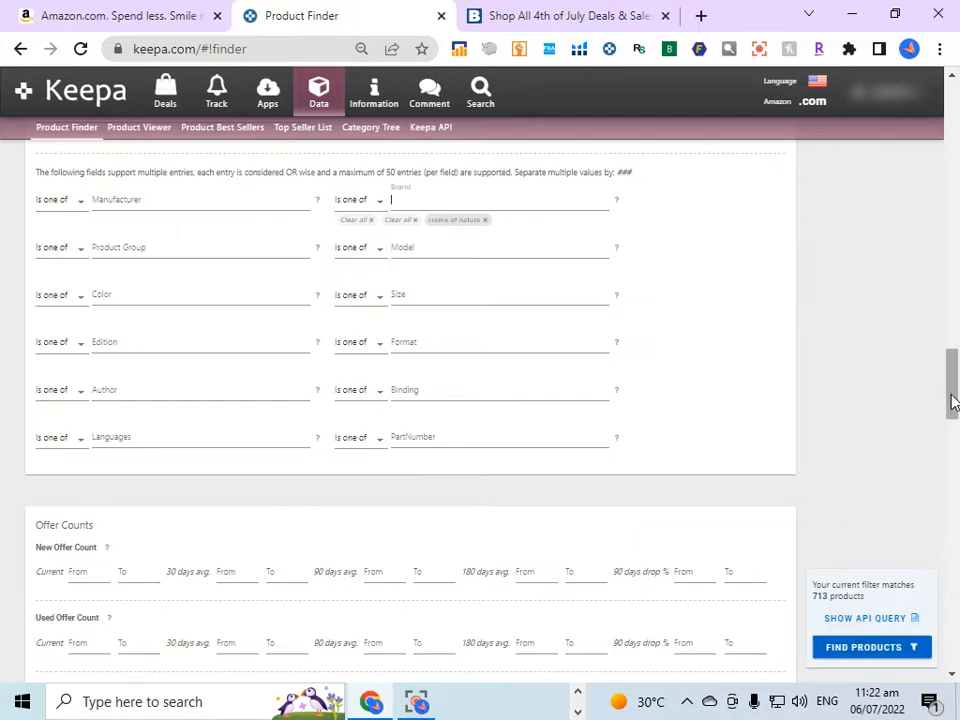
# Step: Set the maximum current Sales Rank to 150000 and the minimum current New Offer Count to 3
pyautogui.moveTo(951, 399); pyautogui.dragTo(957, 120)
pyautogui.scroll(-3, 911, 146)
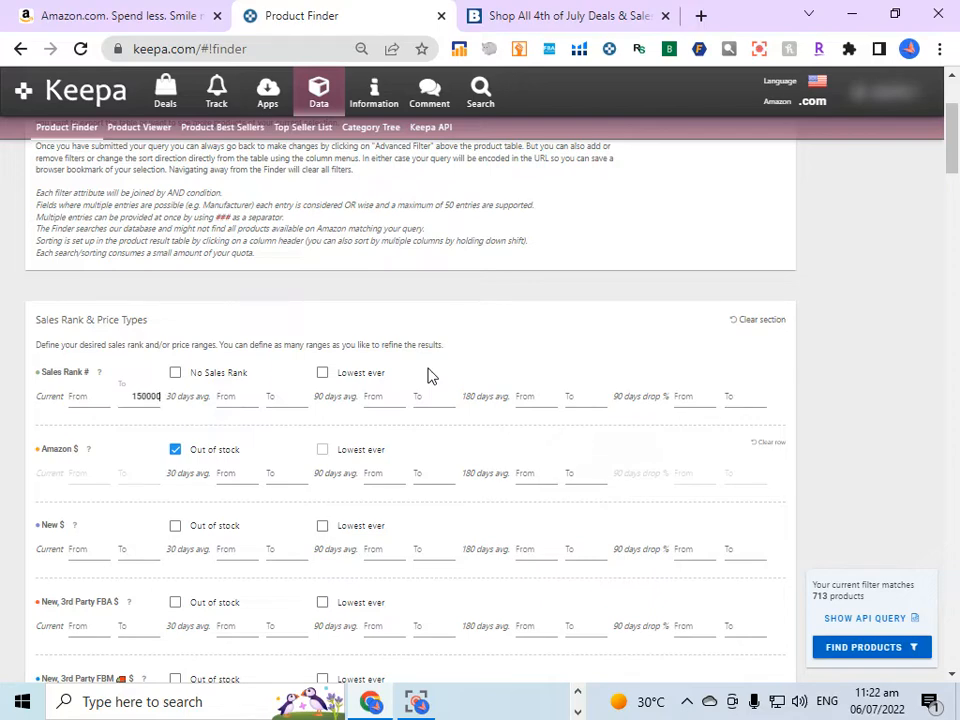
pyautogui.scroll(-15, 258, 572)
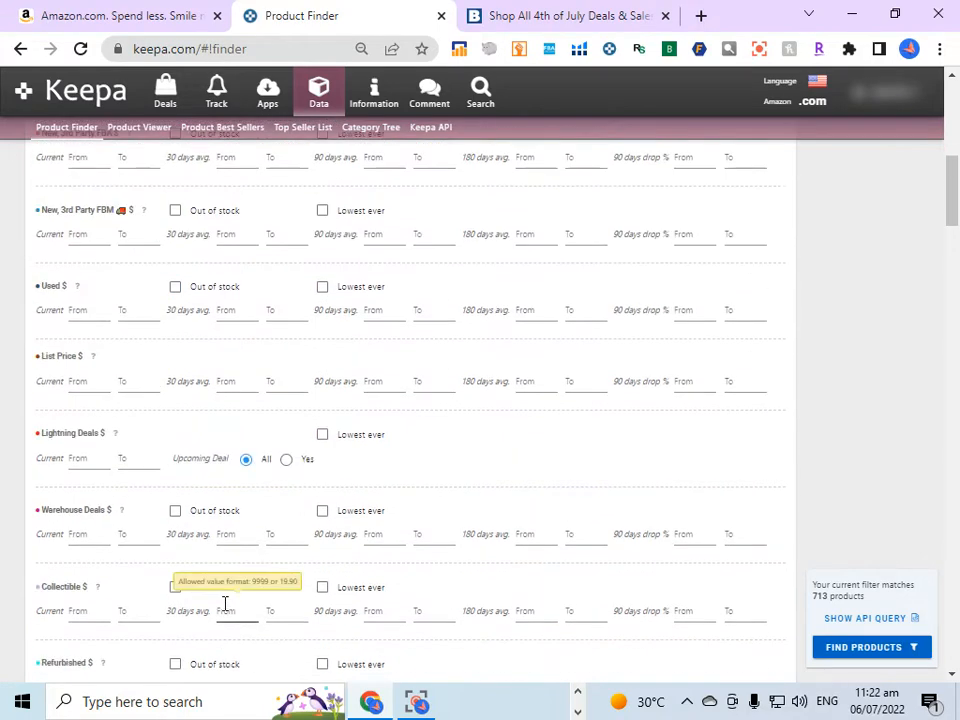
pyautogui.scroll(-8, 269, 575)
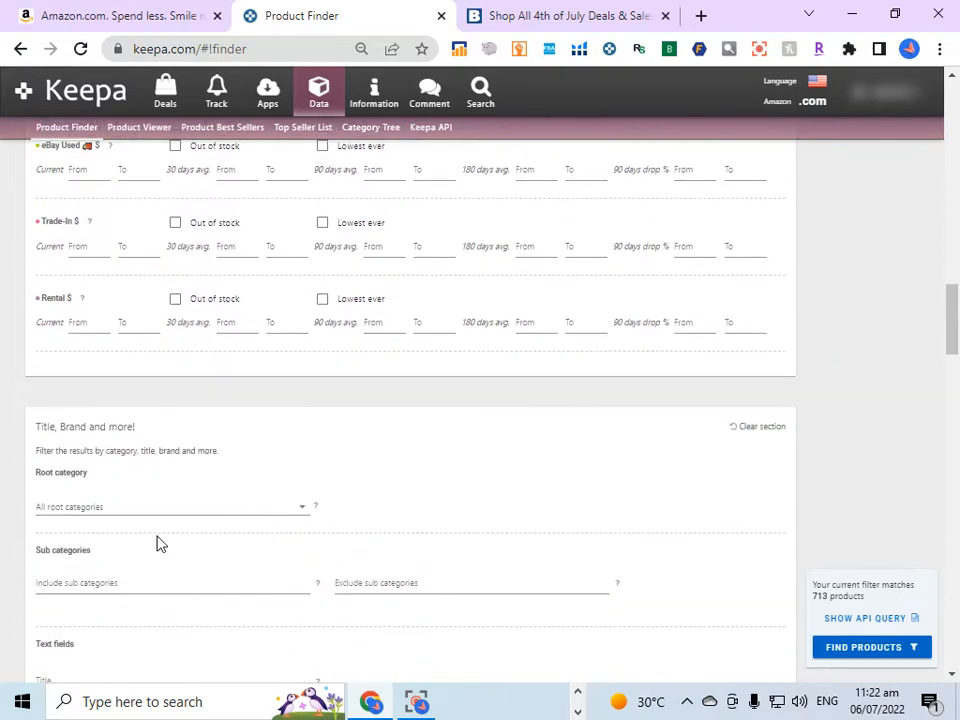
pyautogui.scroll(-2, 225, 535)
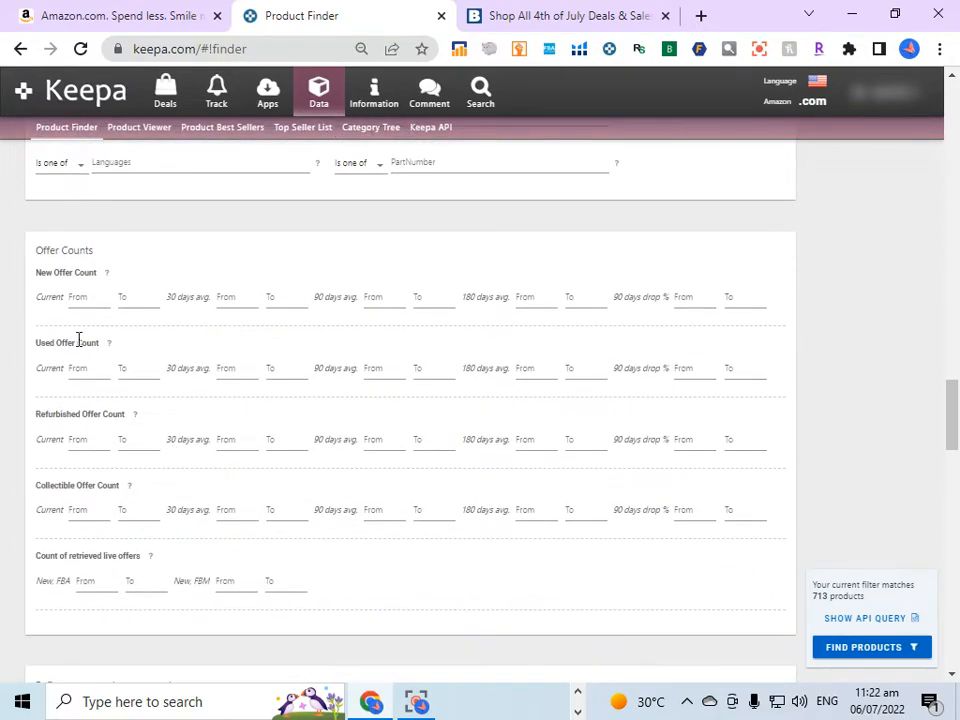
pyautogui.click(73, 297)
pyautogui.write('3')
pyautogui.click(85, 372)
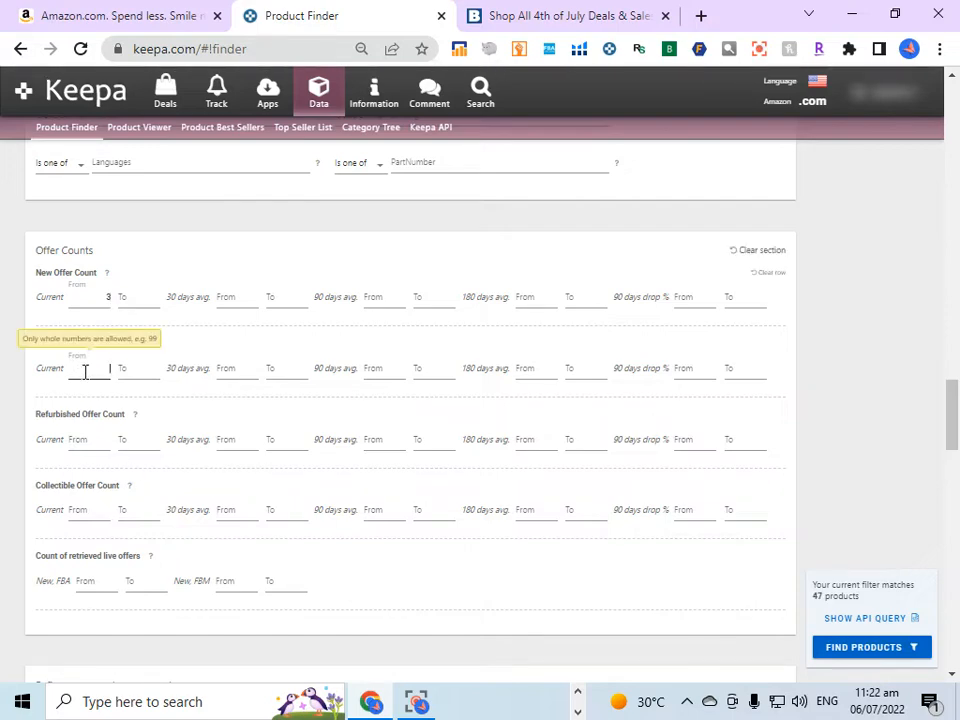
pyautogui.click(139, 288)
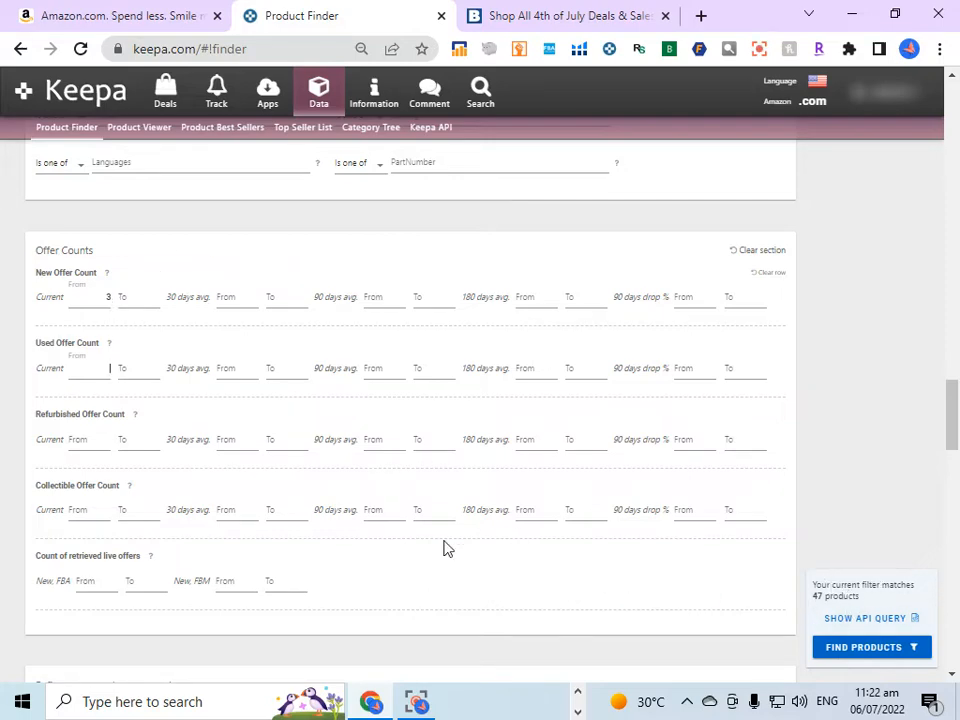
# Step: Restrict the Buy Box Seller to 3rd Party
pyautogui.scroll(-2, 278, 514)
pyautogui.scroll(-2, 283, 518)
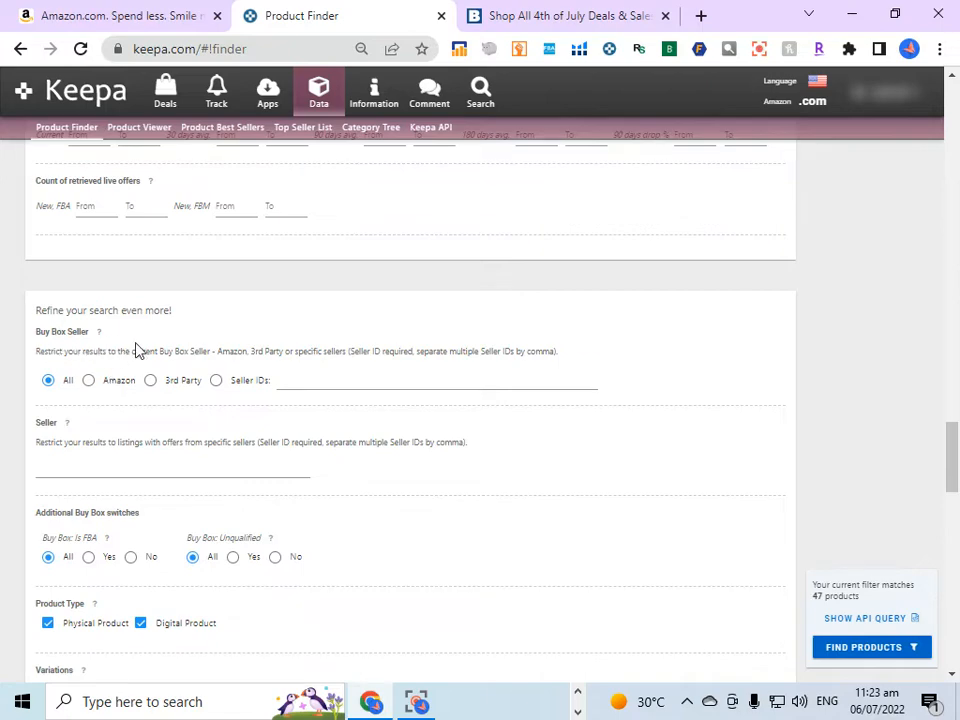
pyautogui.click(168, 385)
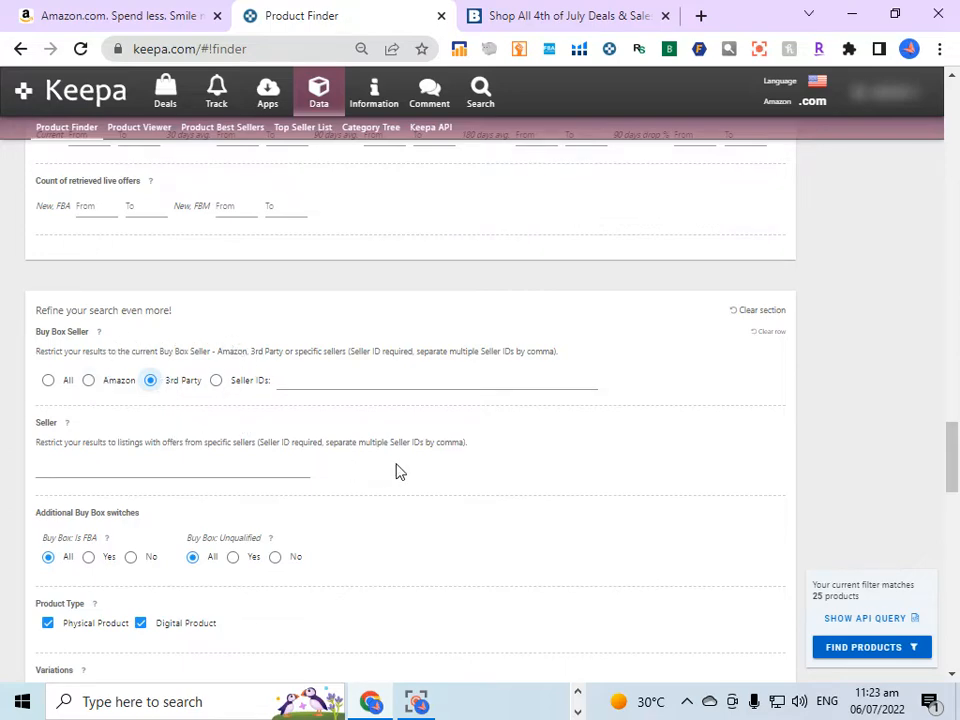
# Step: Exclude digital products from the Product Type filter and set Variations to No Variations
pyautogui.scroll(-4, 400, 467)
pyautogui.click(141, 248)
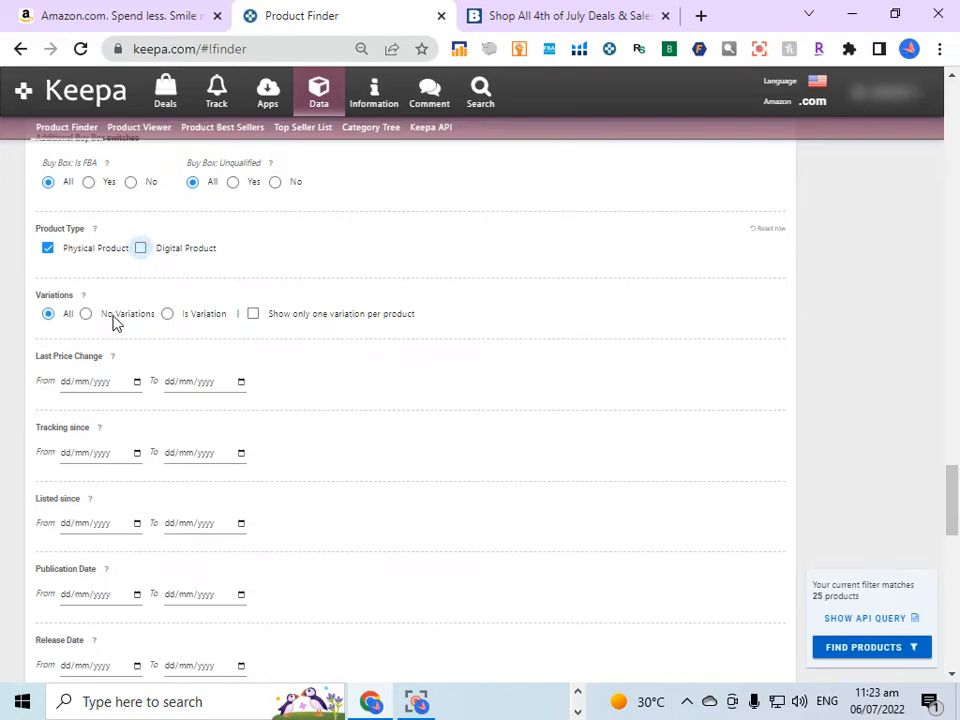
pyautogui.click(113, 317)
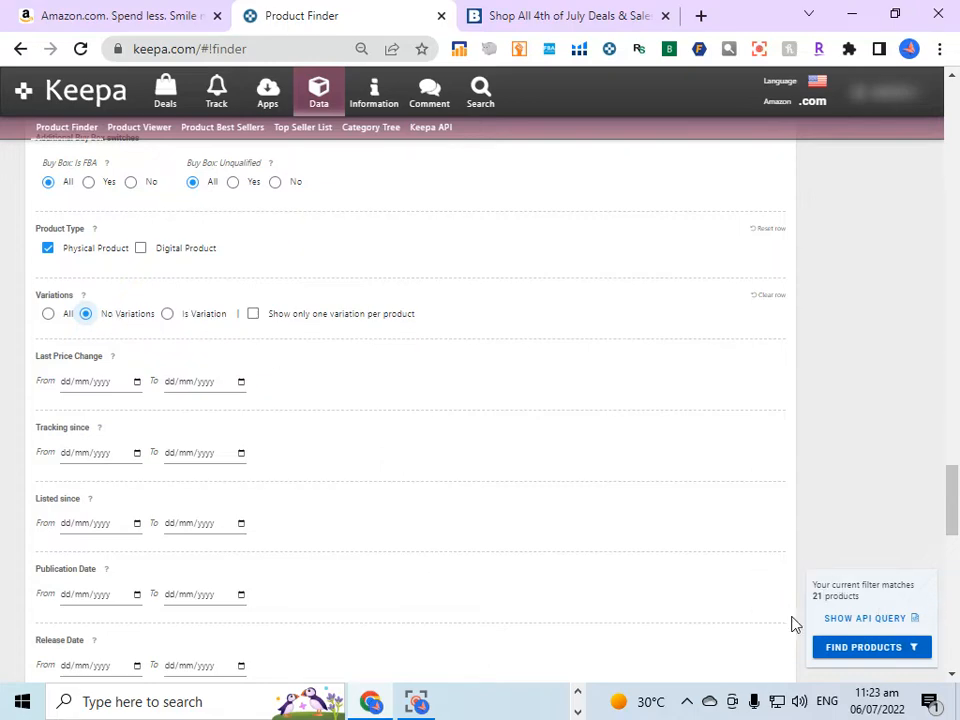
pyautogui.scroll(-5, 300, 514)
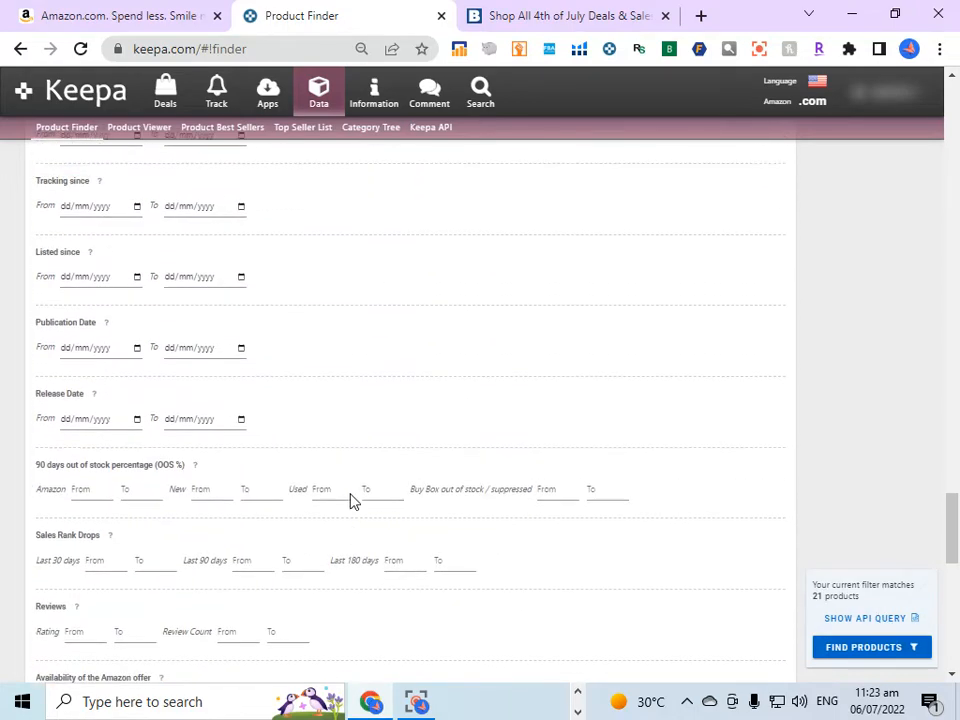
pyautogui.scroll(3, 350, 500)
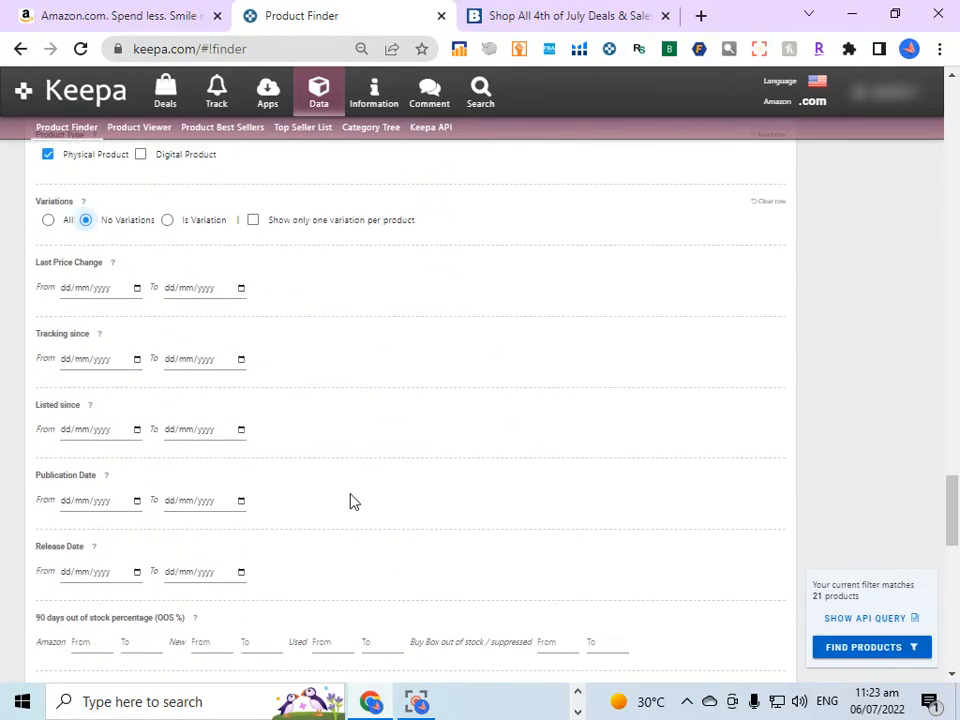
pyautogui.click(168, 224)
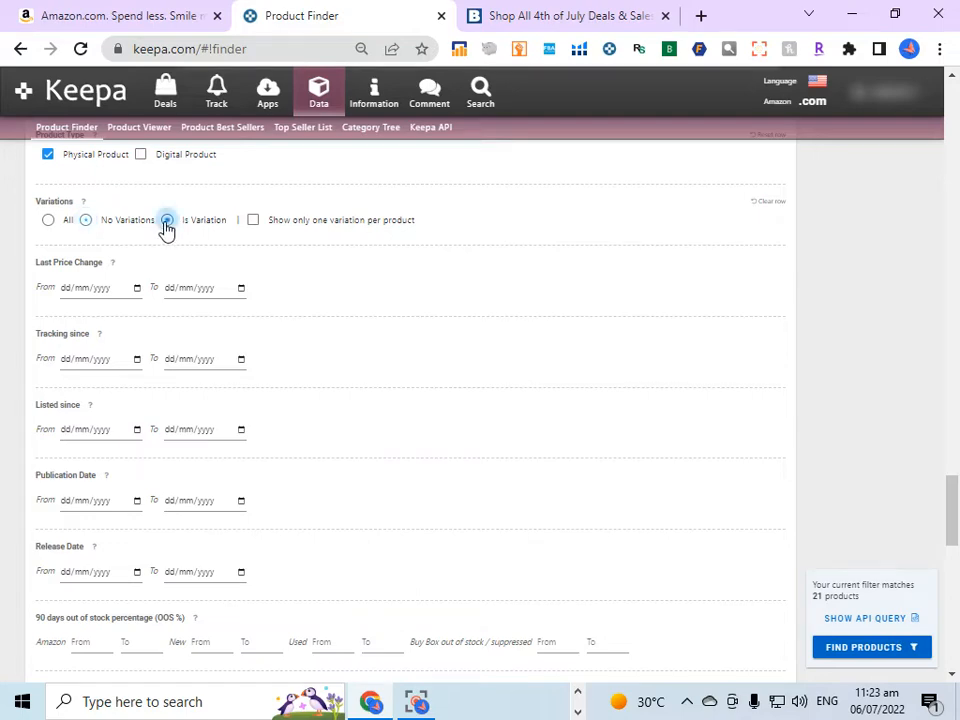
pyautogui.click(255, 222)
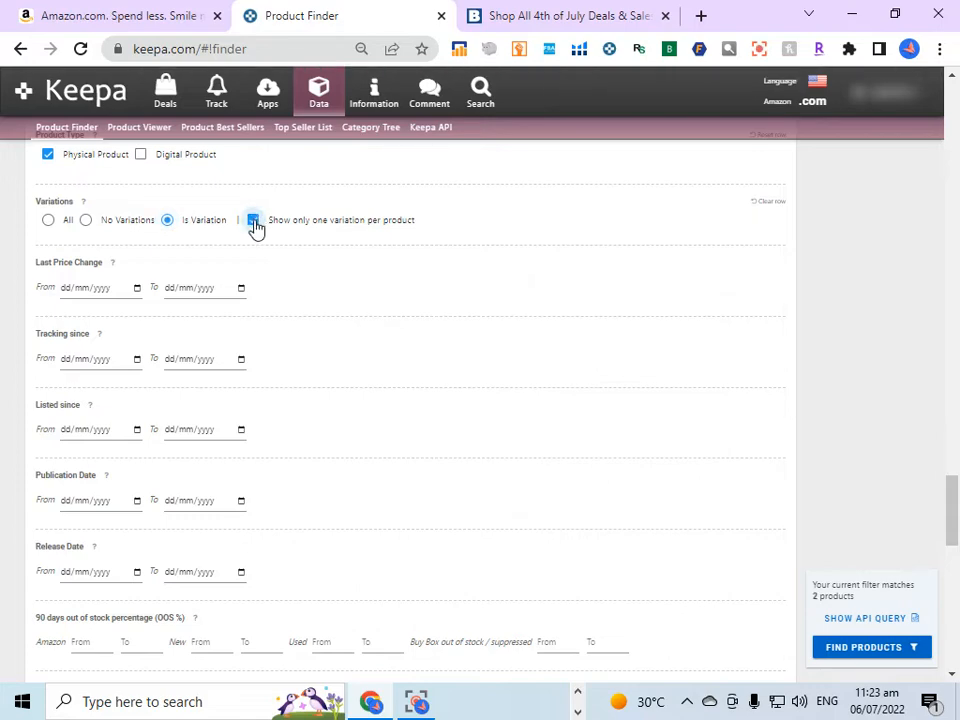
pyautogui.click(86, 222)
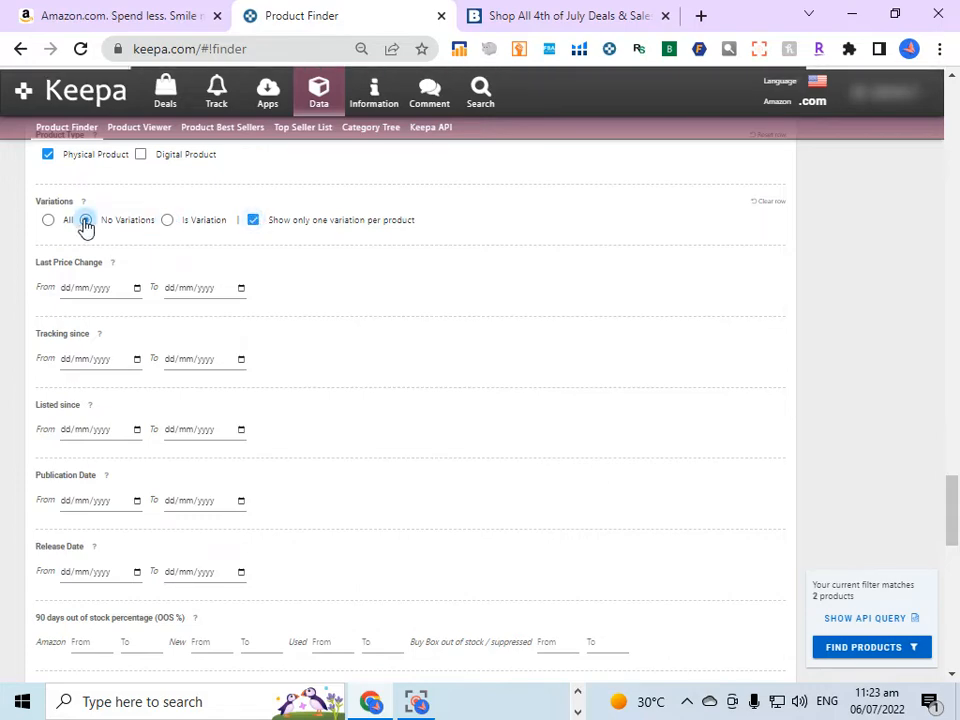
pyautogui.click(254, 221)
# Step: Look through the remaining Product Finder filters and run the search for matching products
pyautogui.scroll(-10, 390, 450)
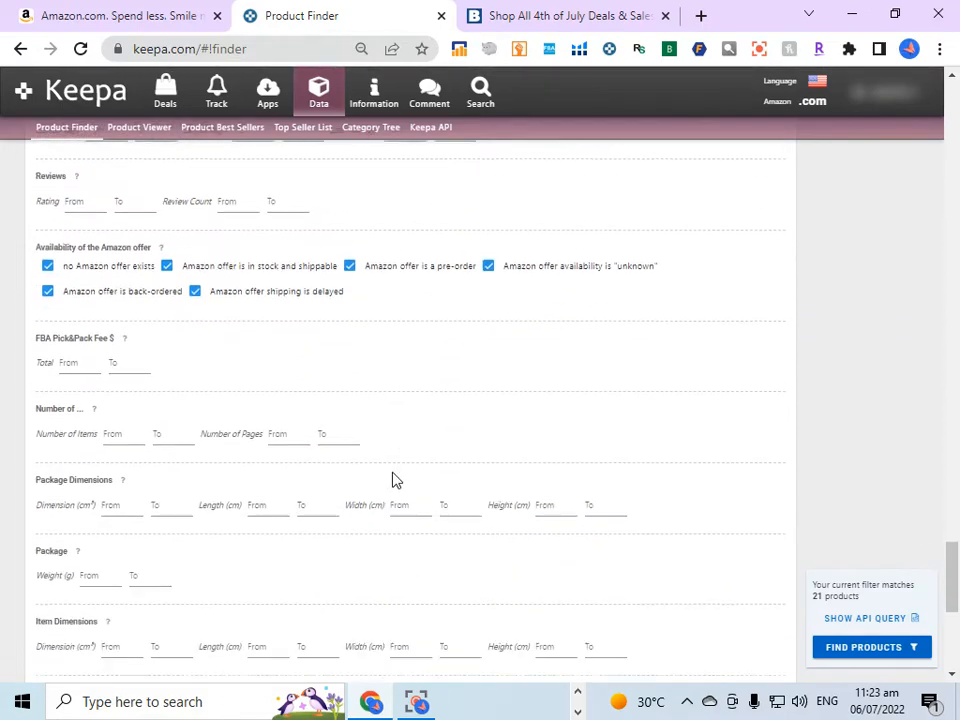
pyautogui.scroll(-5, 395, 480)
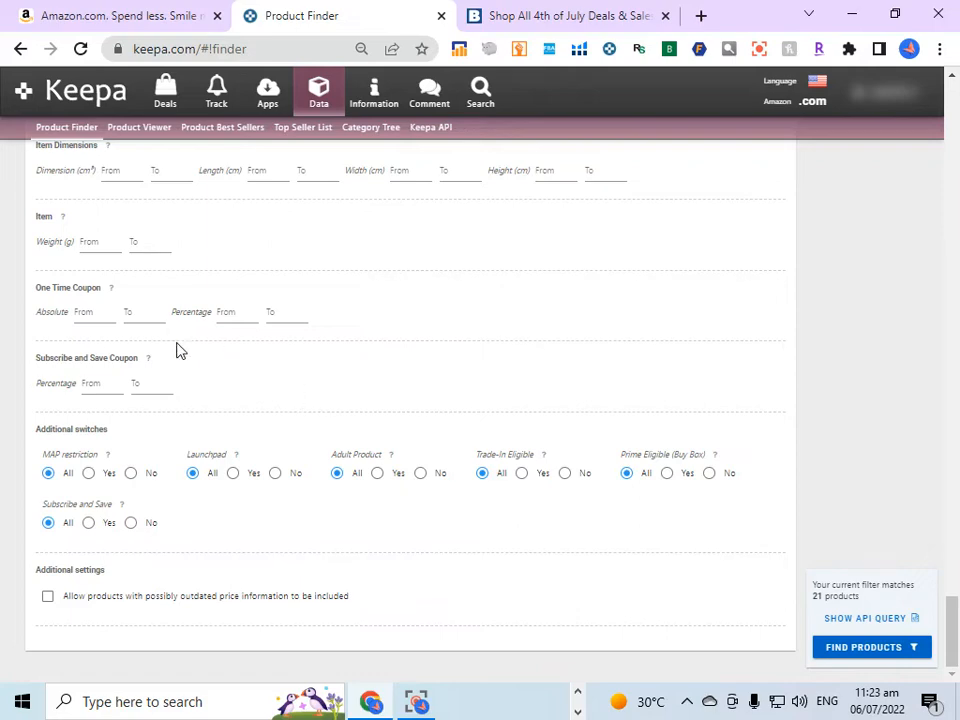
pyautogui.scroll(2, 236, 279)
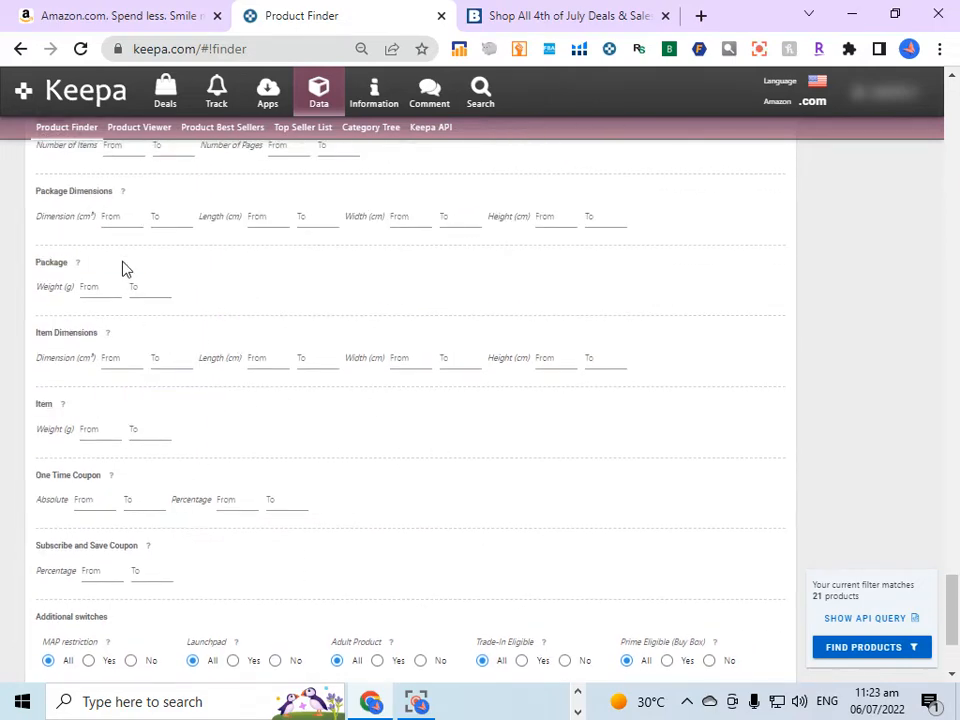
pyautogui.scroll(-2, 425, 510)
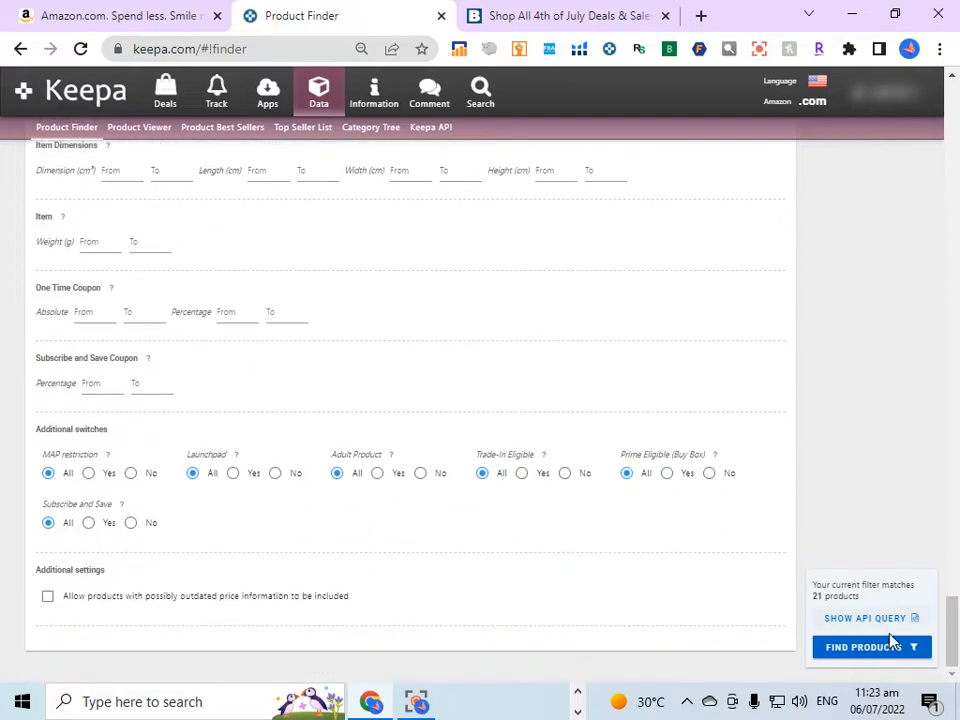
pyautogui.click(851, 648)
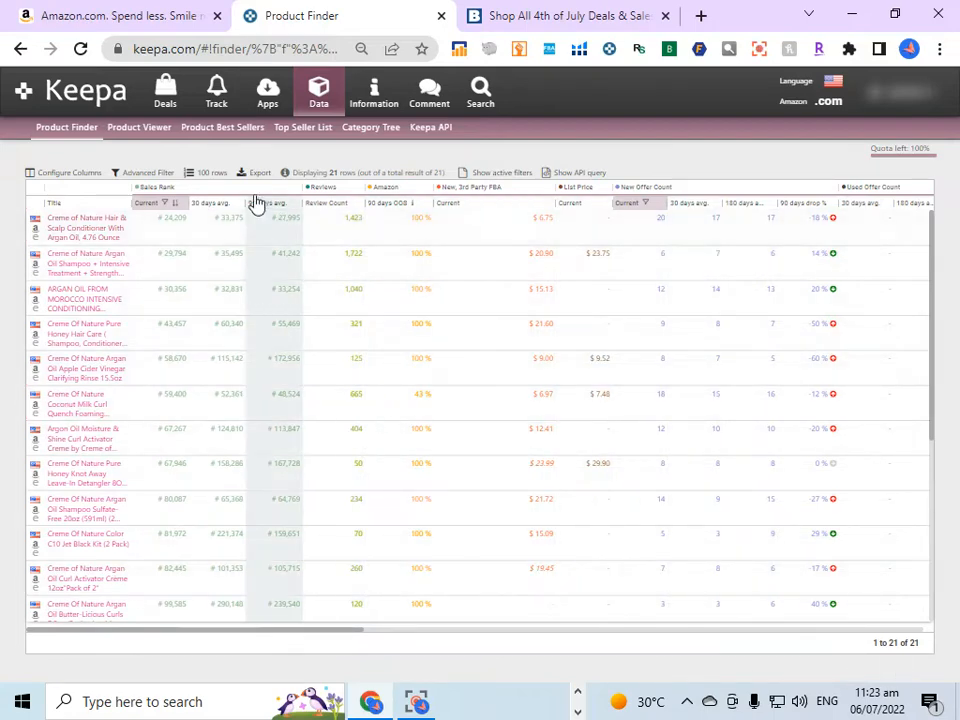
pyautogui.click(200, 180)
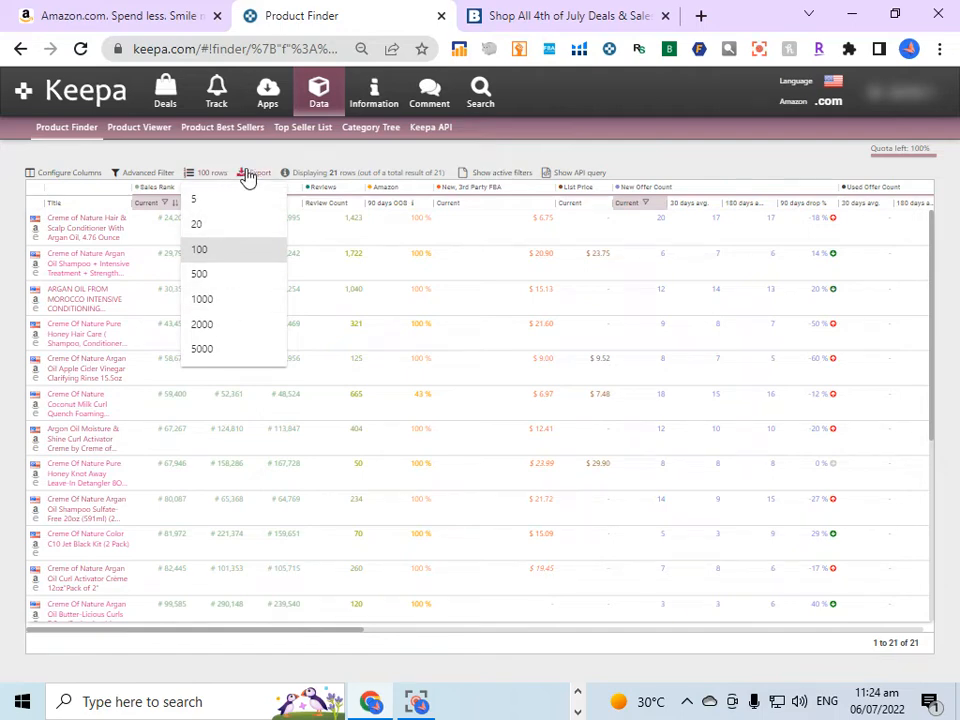
pyautogui.click(210, 173)
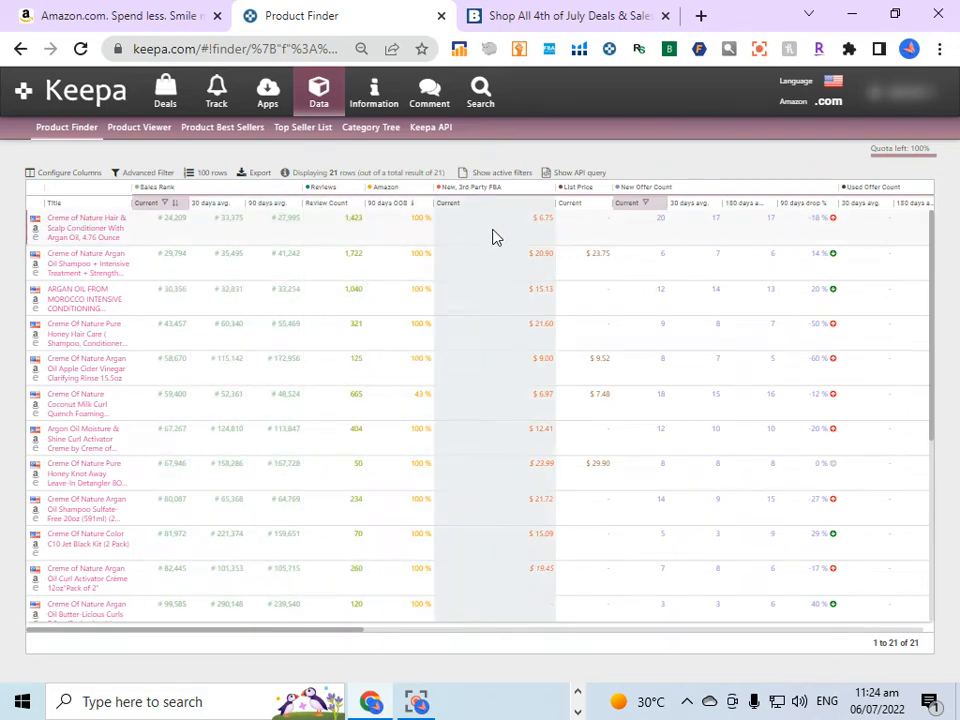
# Step: Filter the results to a current New, 3rd Party FBA price greater than or equal to 20
pyautogui.click(551, 205)
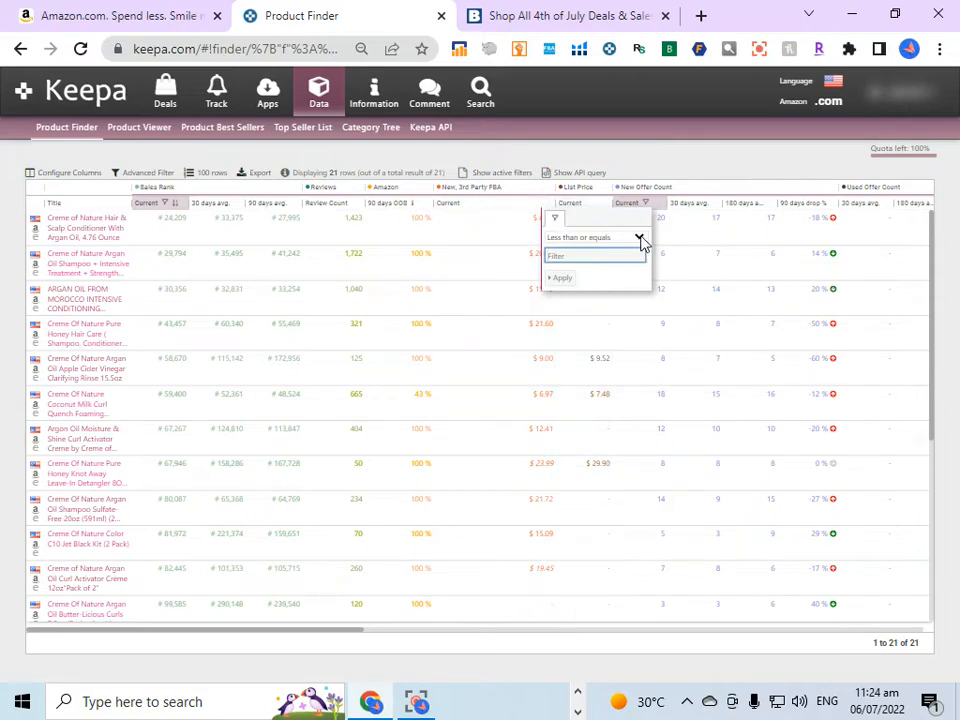
pyautogui.click(641, 243)
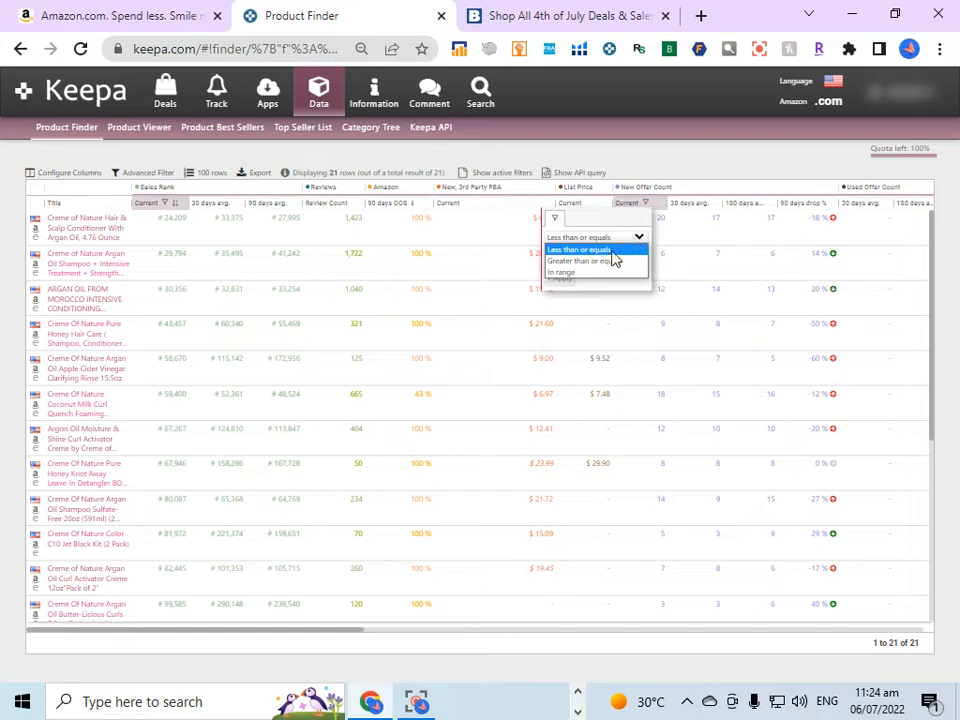
pyautogui.click(607, 261)
pyautogui.click(594, 254)
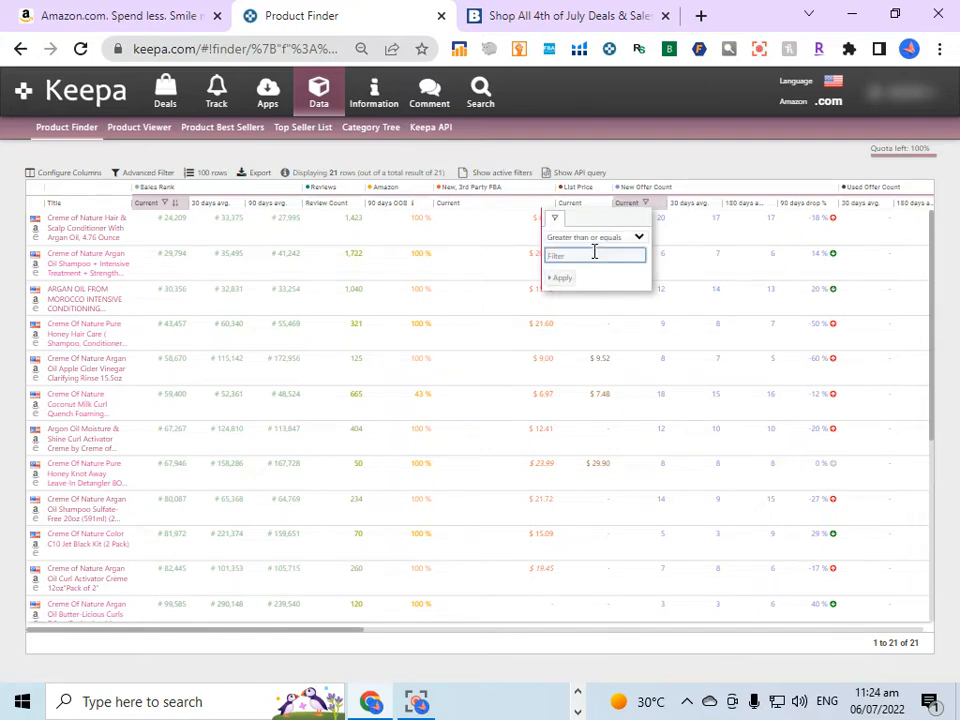
pyautogui.write('20')
pyautogui.click(565, 282)
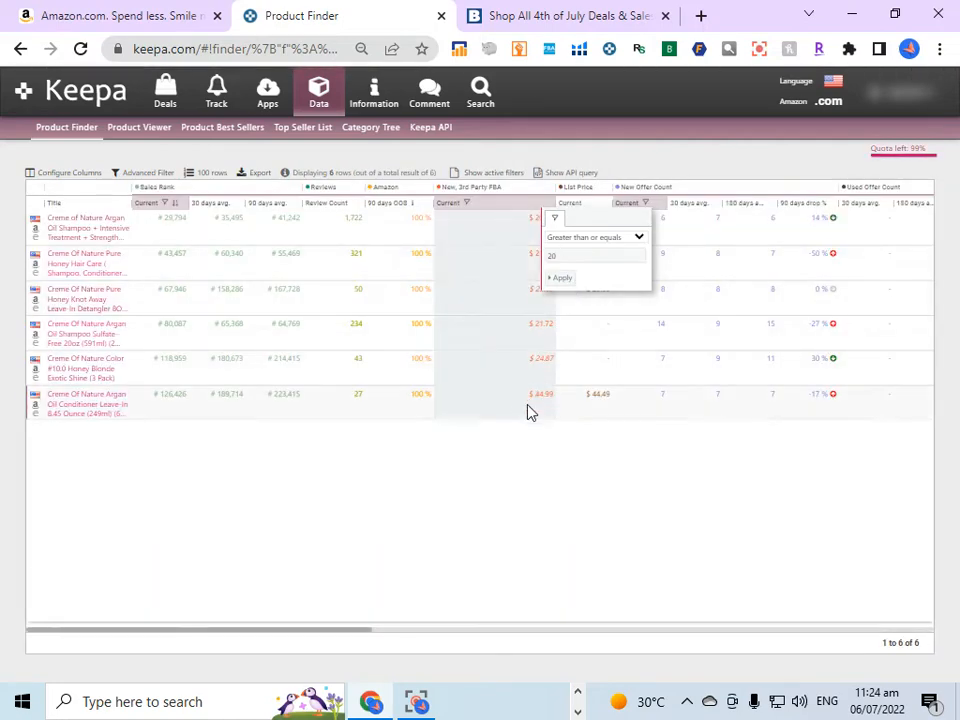
pyautogui.click(558, 220)
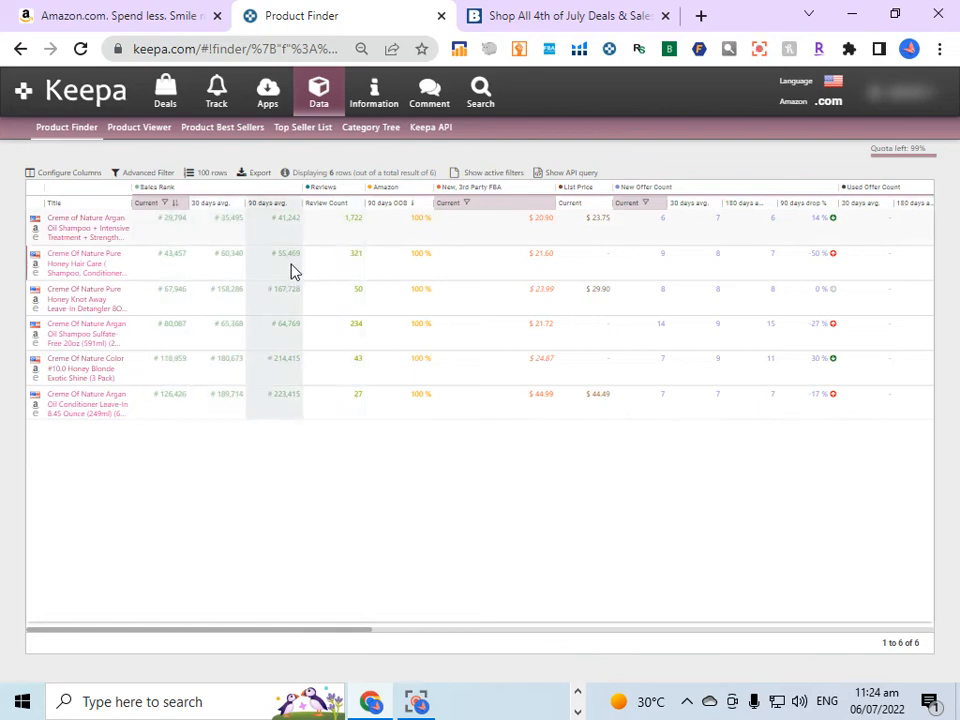
# Step: Open the Amazon page of the Argan Oil shampoo, treatment and leave-in set and examine its rank, profit estimates and price history
pyautogui.click(36, 230)
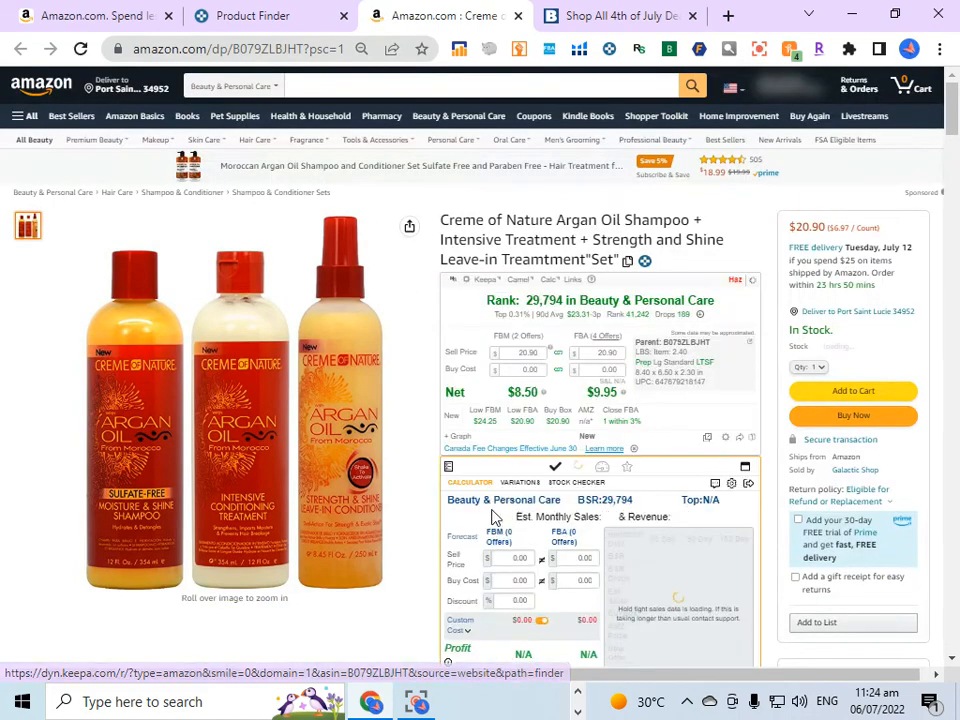
pyautogui.scroll(-2, 605, 430)
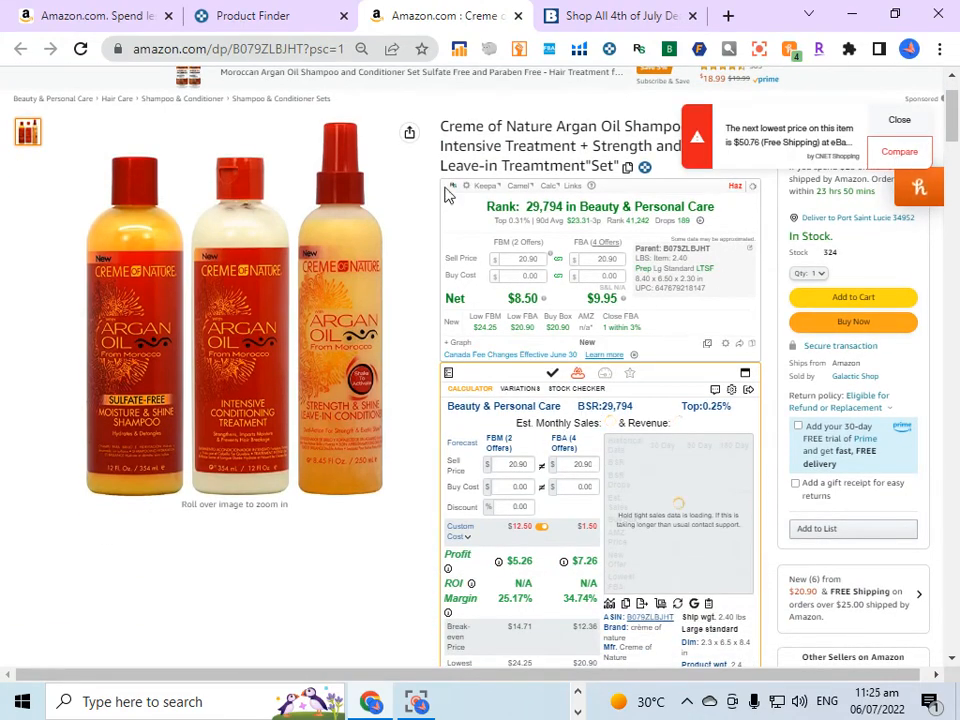
pyautogui.scroll(-2, 528, 397)
pyautogui.scroll(-3, 528, 397)
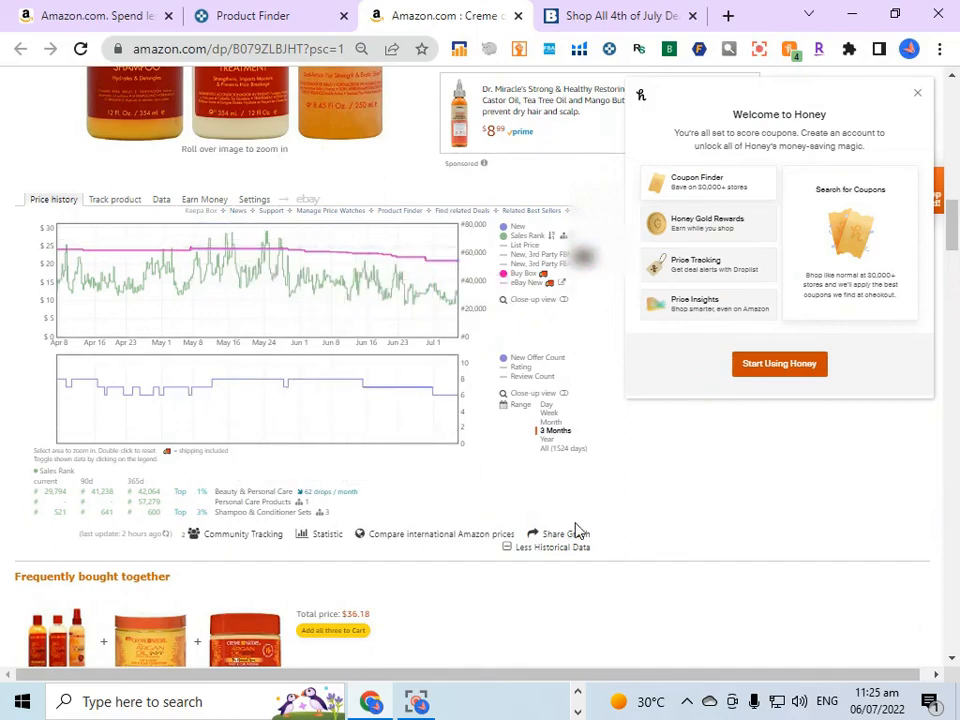
pyautogui.scroll(-2, 576, 529)
pyautogui.scroll(10, 582, 536)
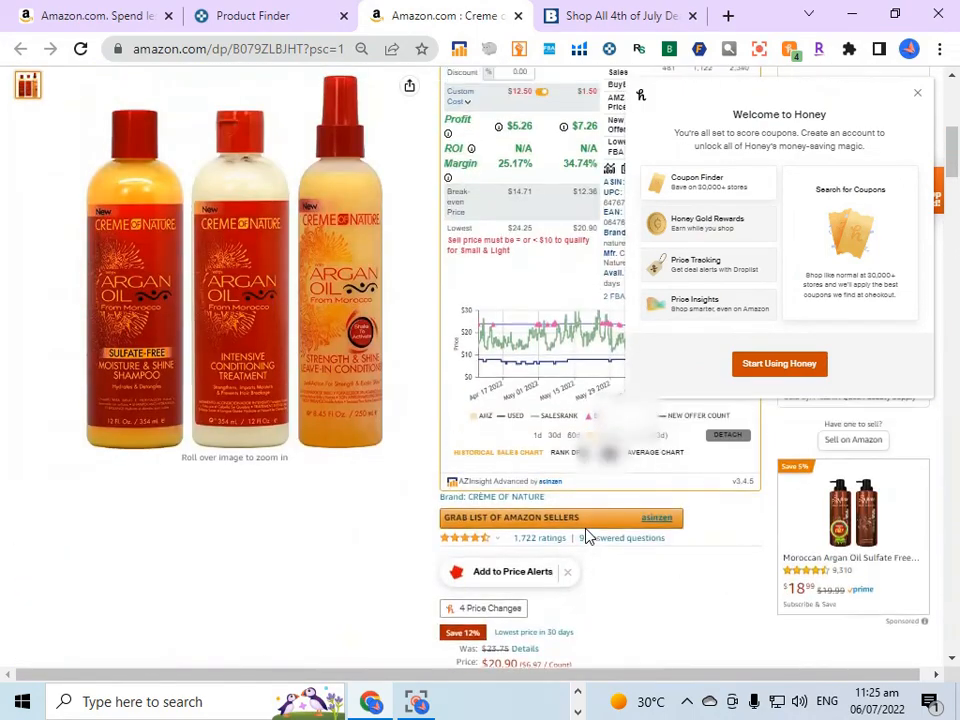
pyautogui.scroll(2, 590, 540)
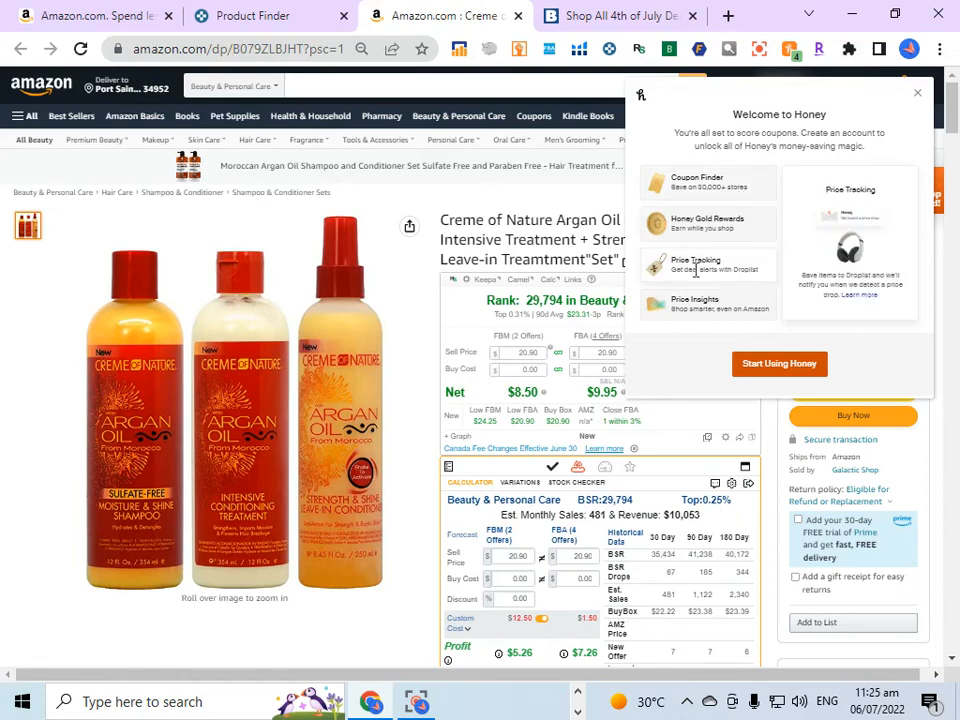
pyautogui.scroll(-1, 735, 203)
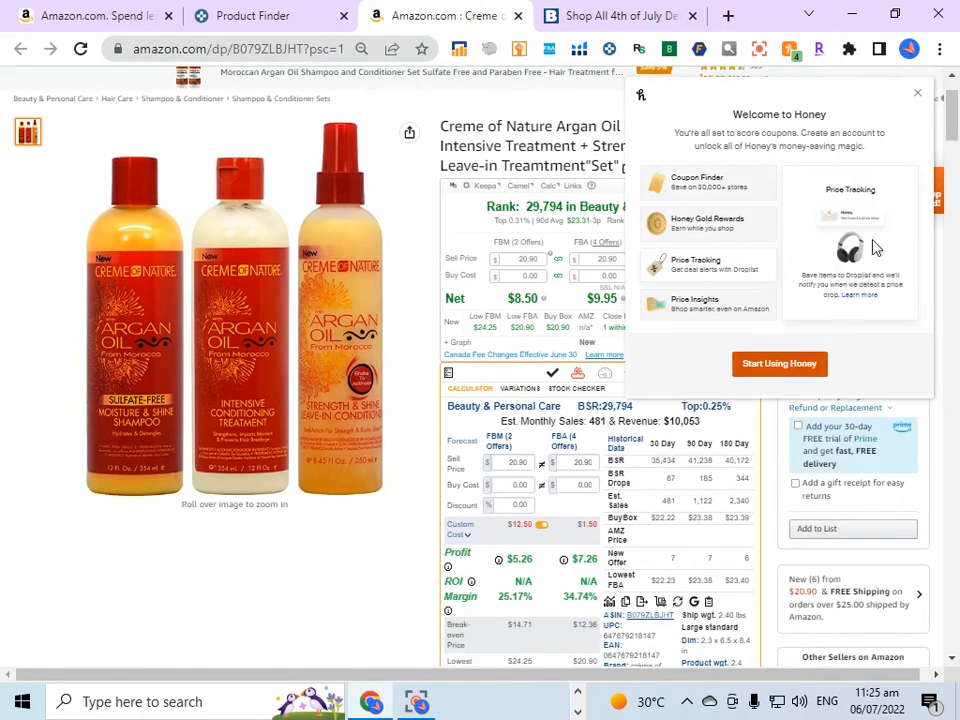
pyautogui.click(918, 97)
pyautogui.scroll(1, 688, 300)
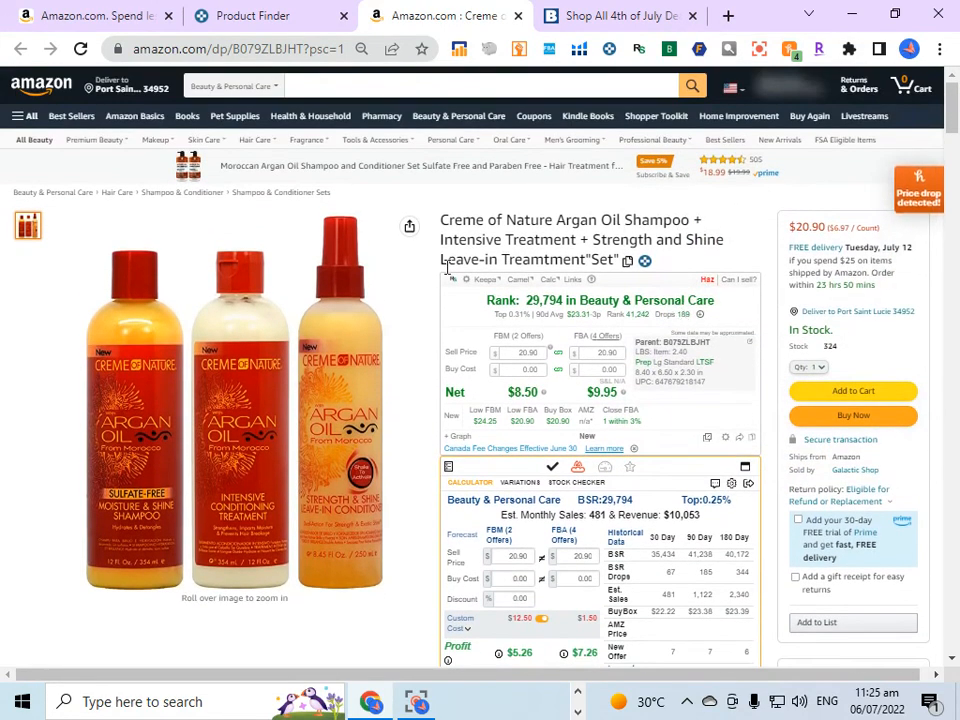
# Step: Open the Pure Honey Hair Care set's Amazon page from the Product Finder results and examine its price history, offers and profit estimates
pyautogui.click(281, 17)
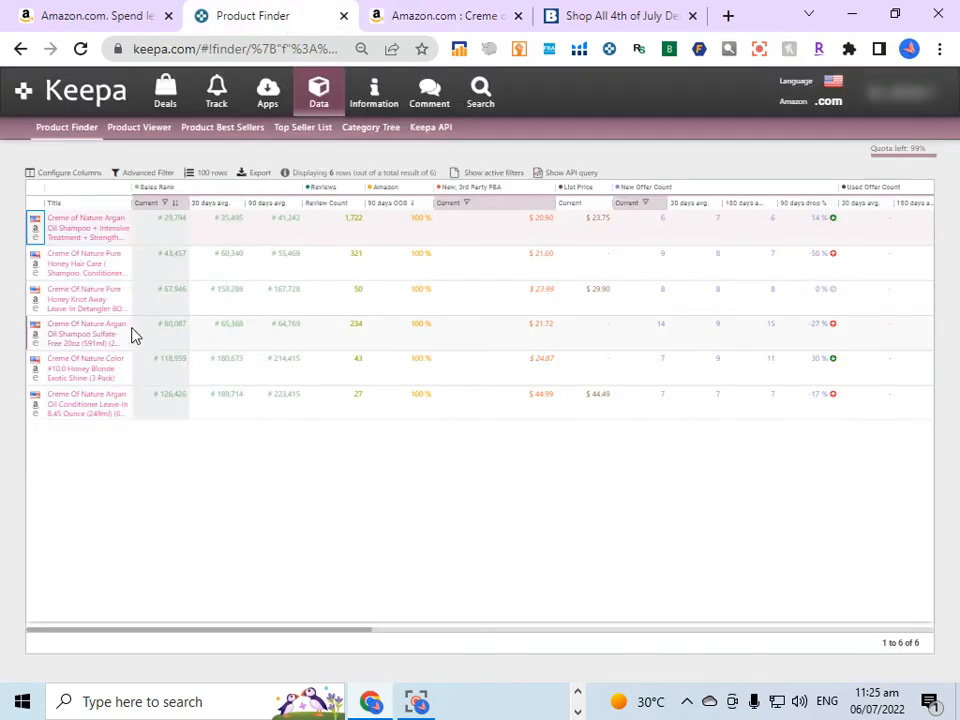
pyautogui.click(34, 262)
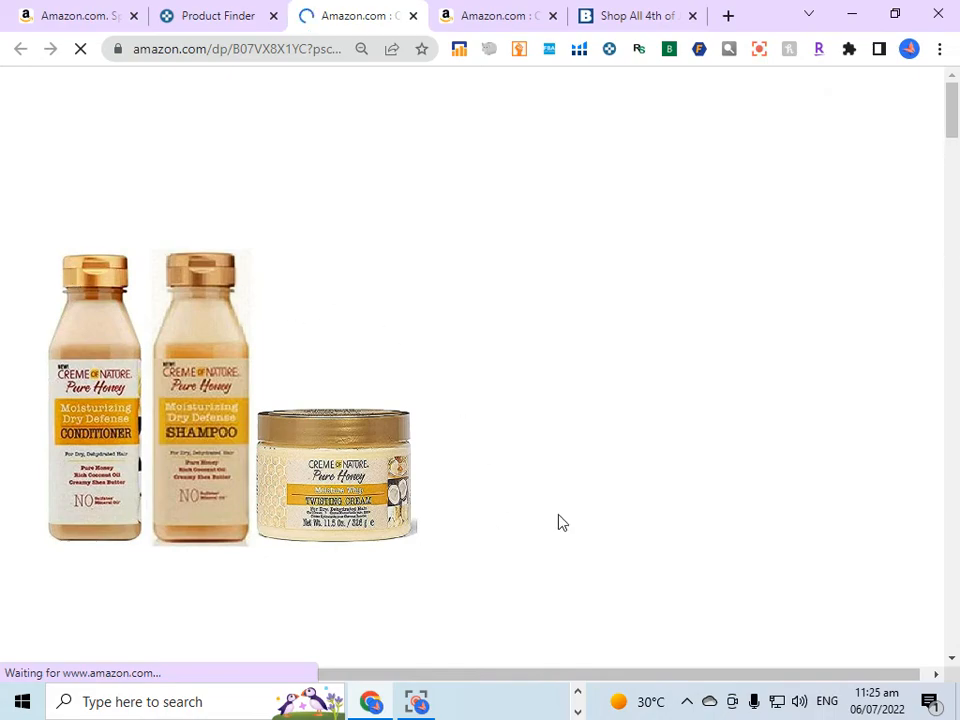
pyautogui.scroll(-7, 620, 480)
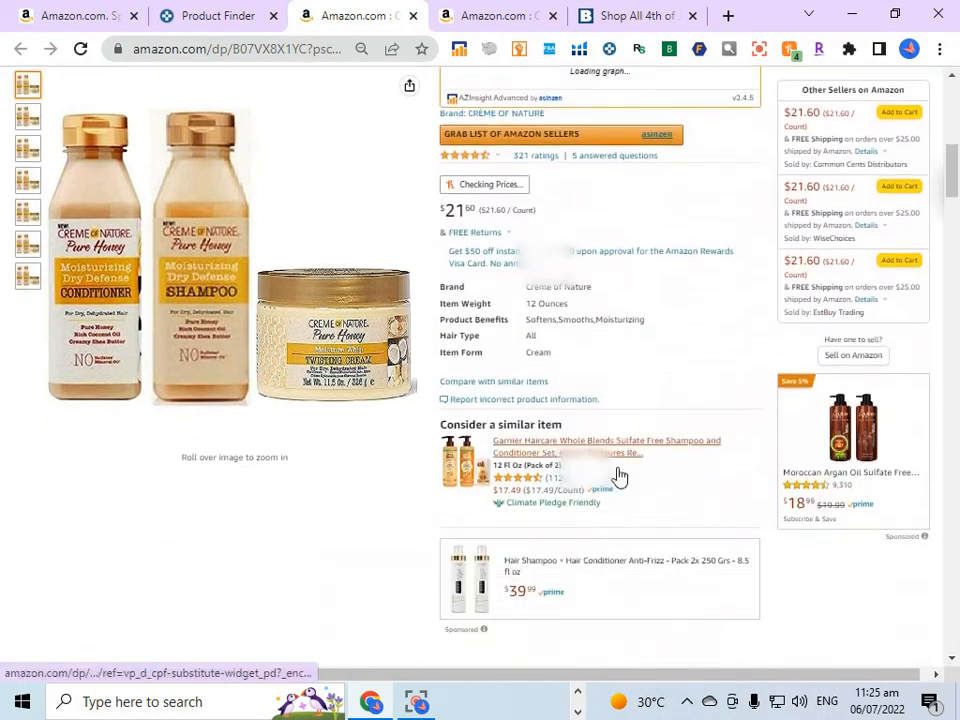
pyautogui.scroll(5, 600, 450)
pyautogui.scroll(3, 570, 380)
pyautogui.scroll(-13, 478, 375)
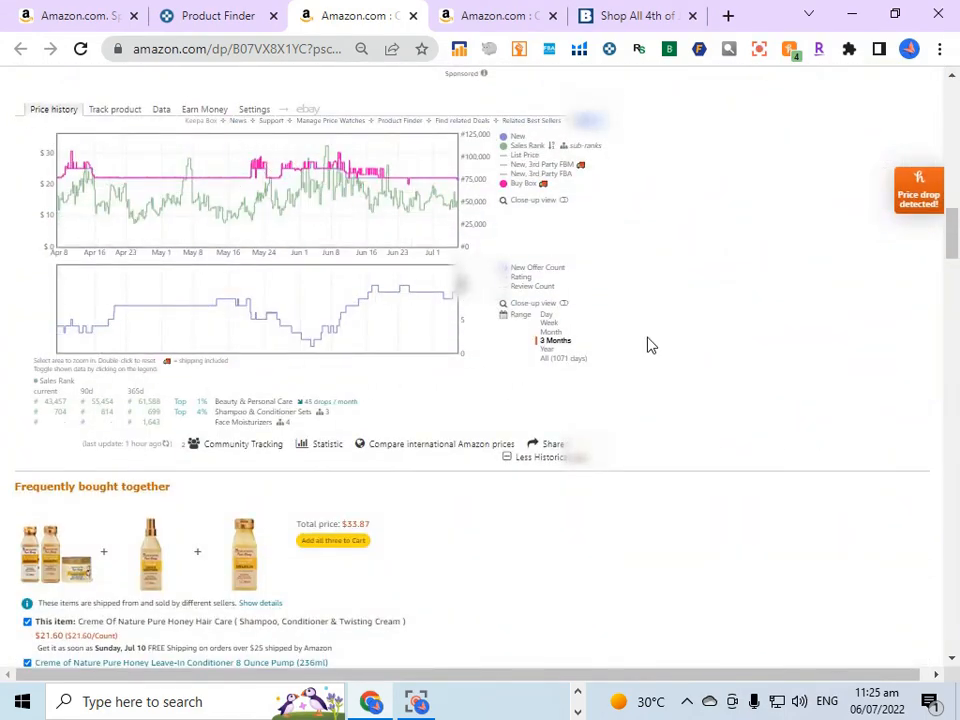
pyautogui.scroll(10, 648, 345)
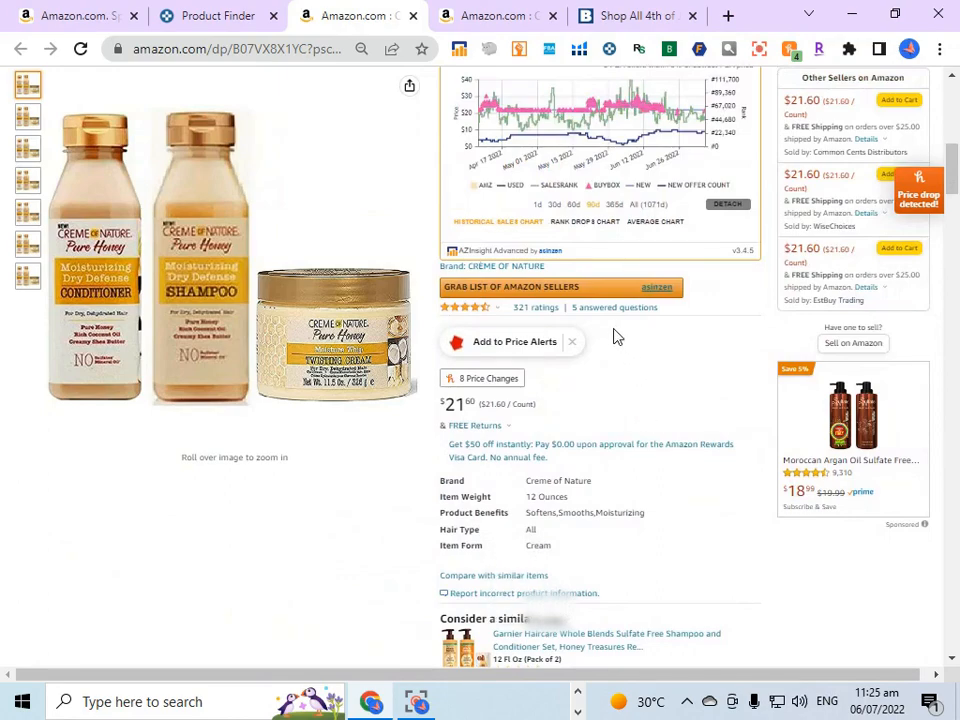
pyautogui.scroll(10, 617, 338)
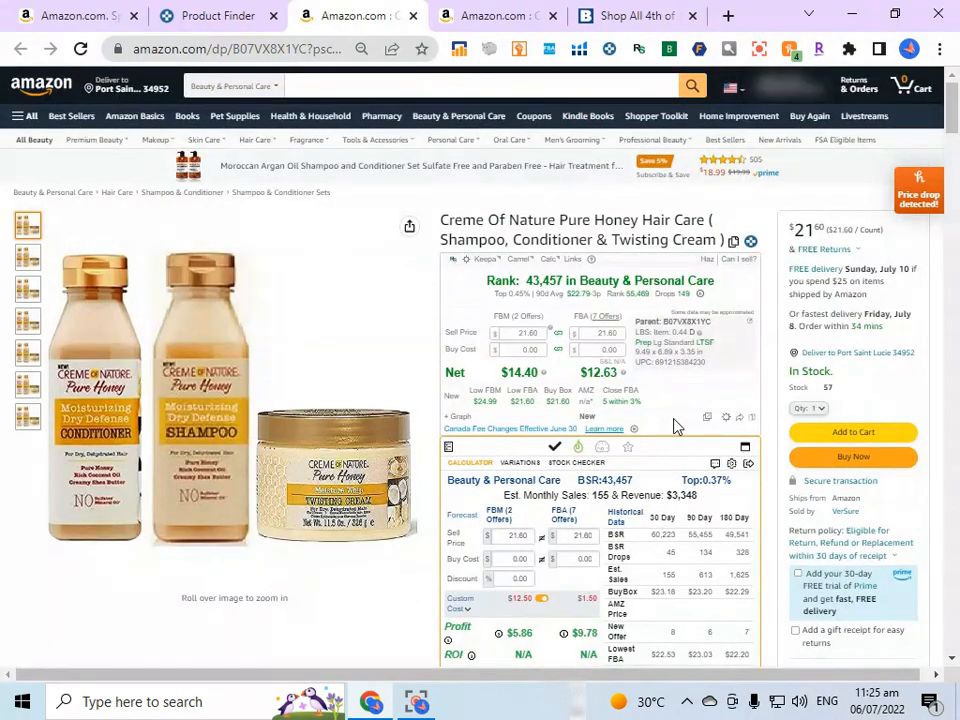